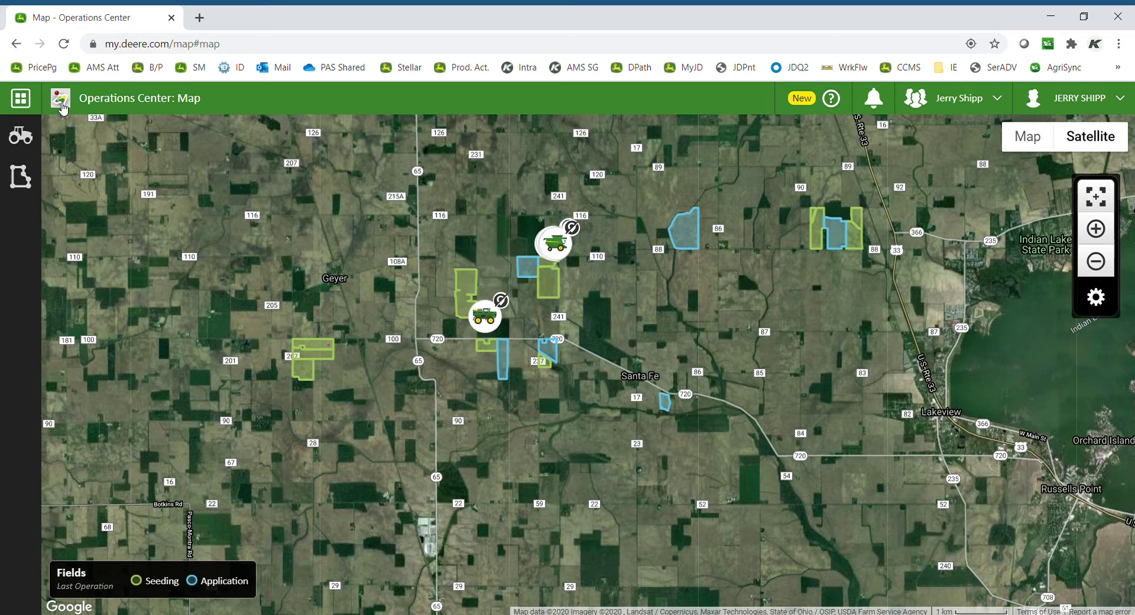
# Step: Open Product Manager from the Tools grid
pyautogui.click(22, 99)
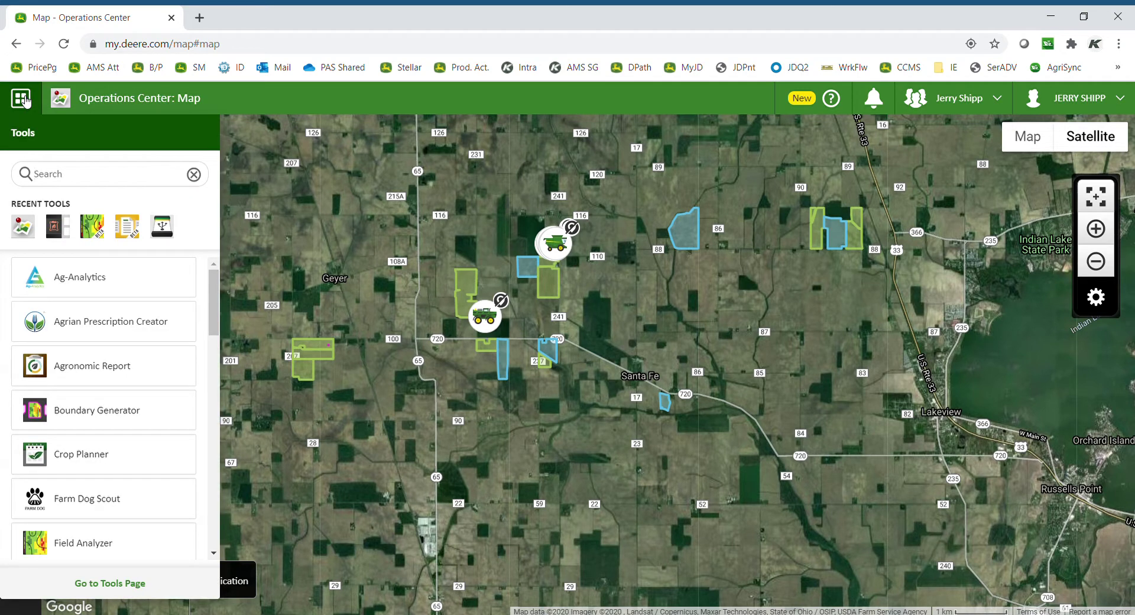
pyautogui.moveTo(213, 289)
pyautogui.mouseDown()
pyautogui.moveTo(225, 421)
pyautogui.moveTo(216, 456)
pyautogui.mouseUp()
pyautogui.click(132, 431)
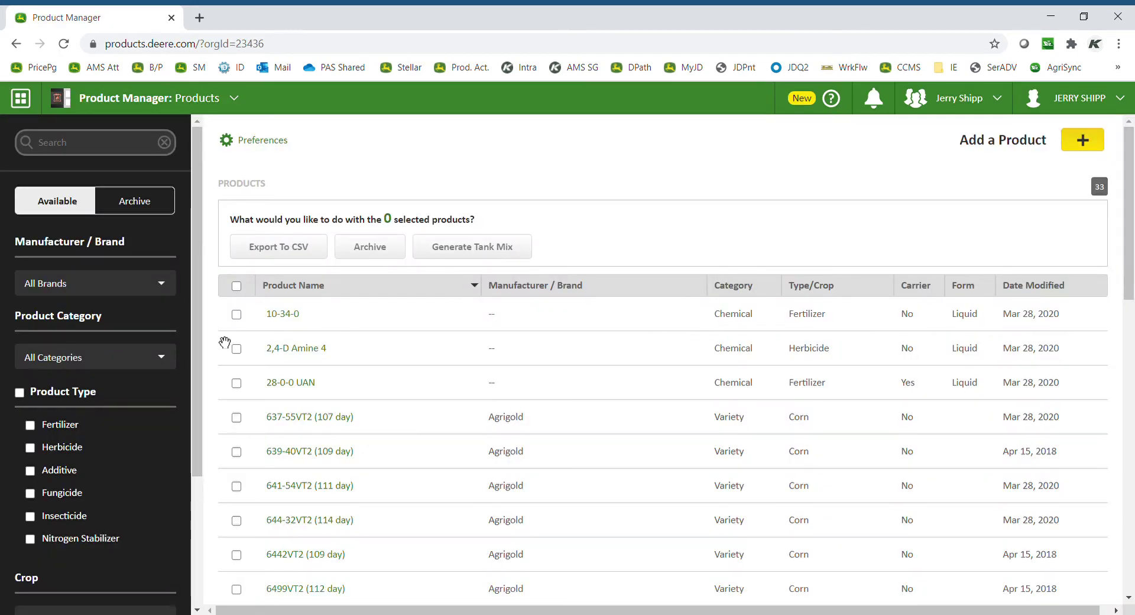
# Step: Filter the product list to Liquid form, narrowing 33 products to 11
pyautogui.moveTo(197, 343)
pyautogui.mouseDown()
pyautogui.moveTo(203, 418)
pyautogui.moveTo(150, 470)
pyautogui.mouseUp()
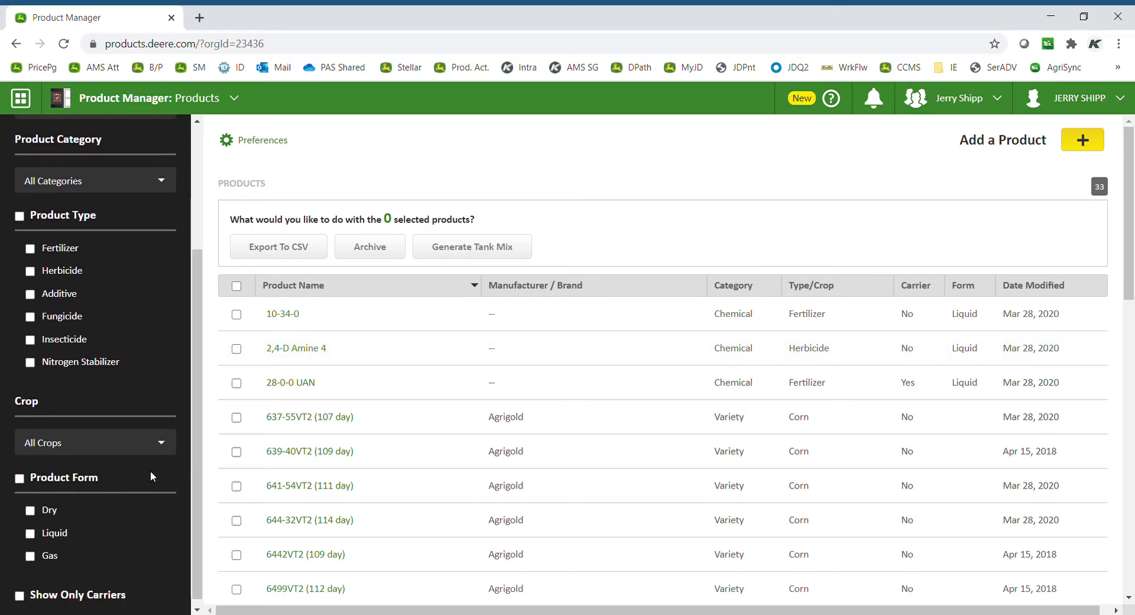
pyautogui.click(31, 537)
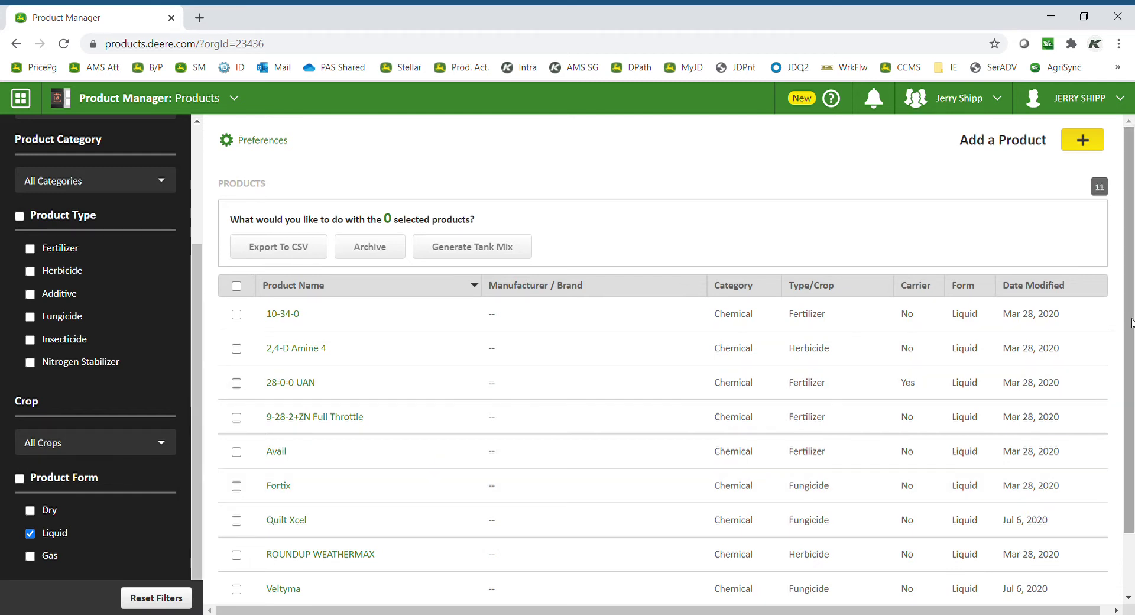
pyautogui.scroll(-1, 532, 331)
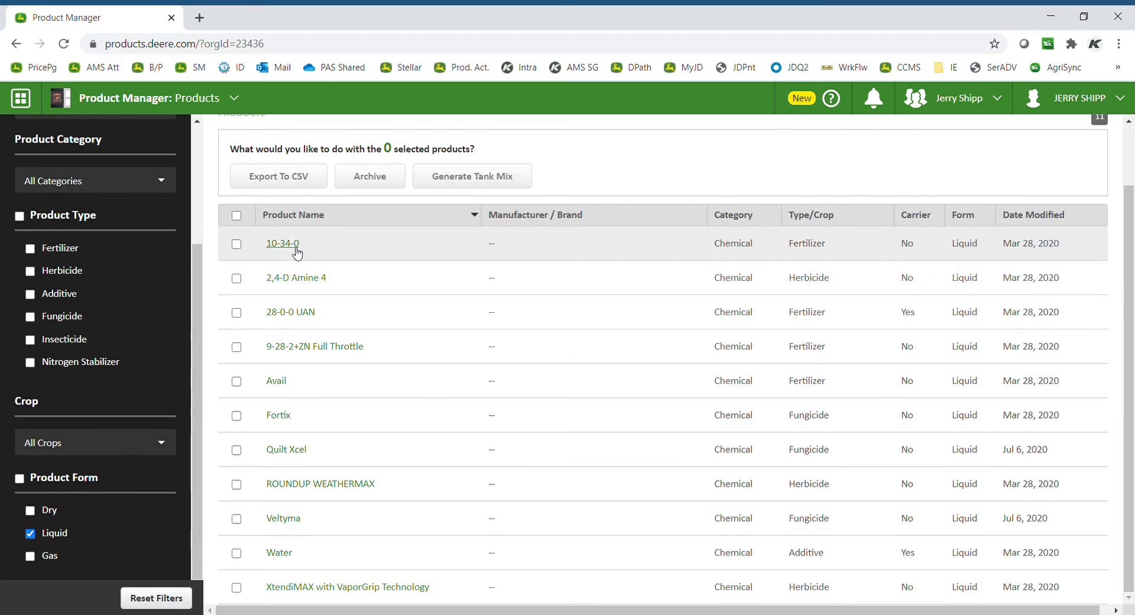
pyautogui.click(279, 554)
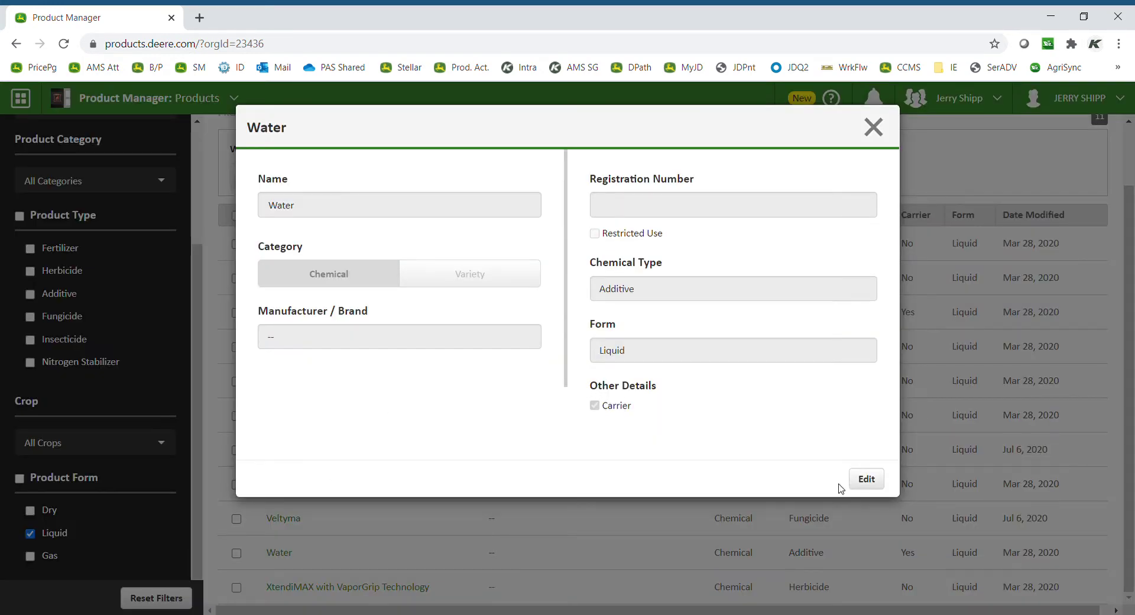
pyautogui.click(861, 480)
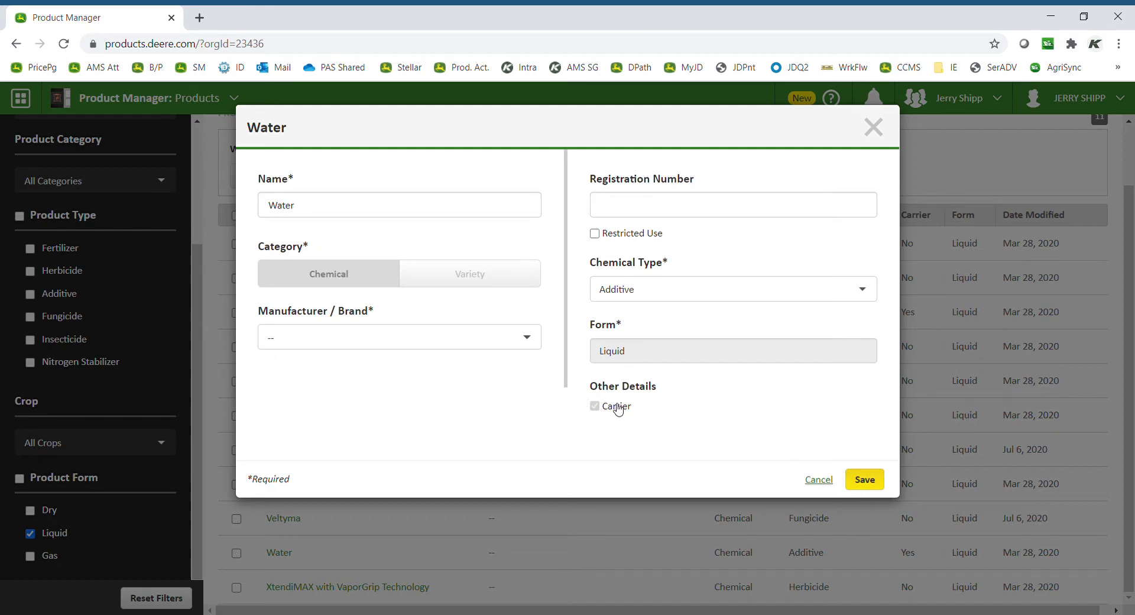
pyautogui.click(819, 479)
pyautogui.click(873, 127)
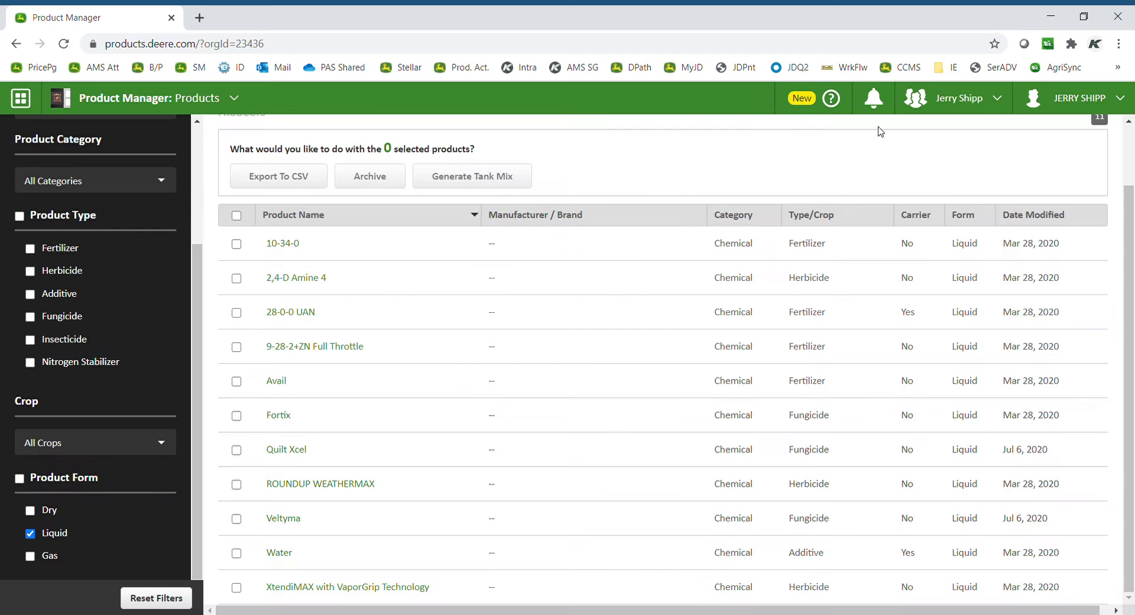
pyautogui.scroll(2, 532, 177)
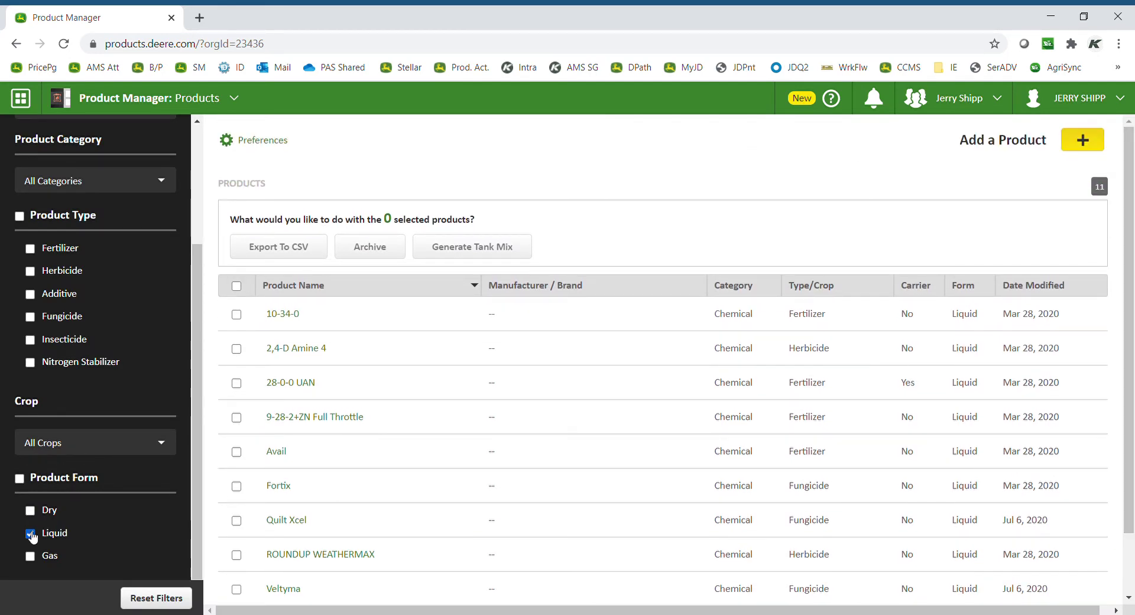
pyautogui.click(30, 532)
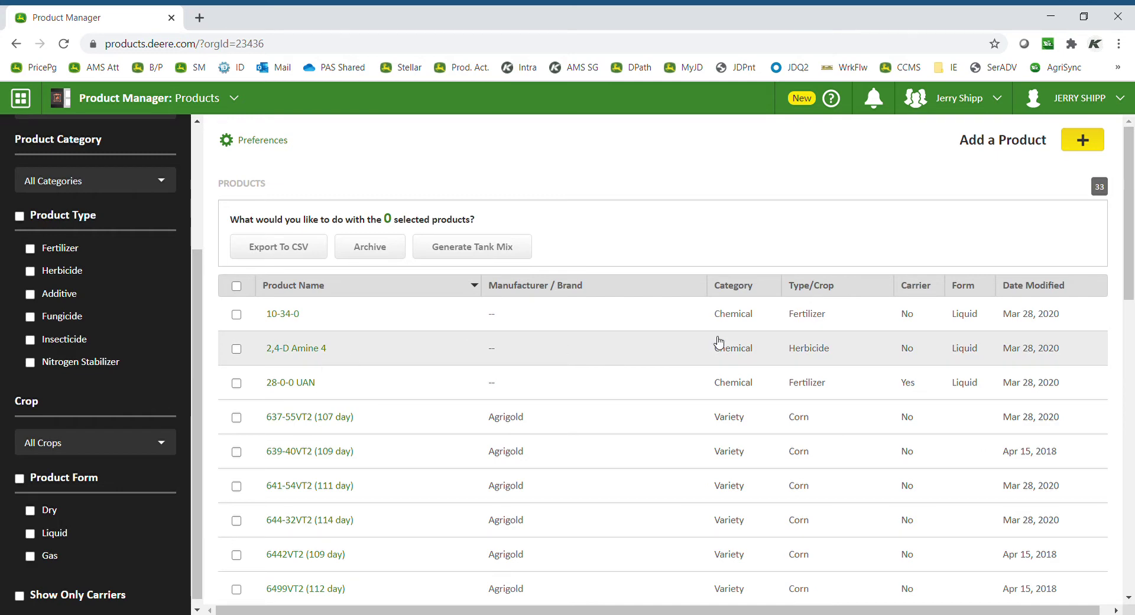
pyautogui.moveTo(1129, 259); pyautogui.dragTo(1134, 293)
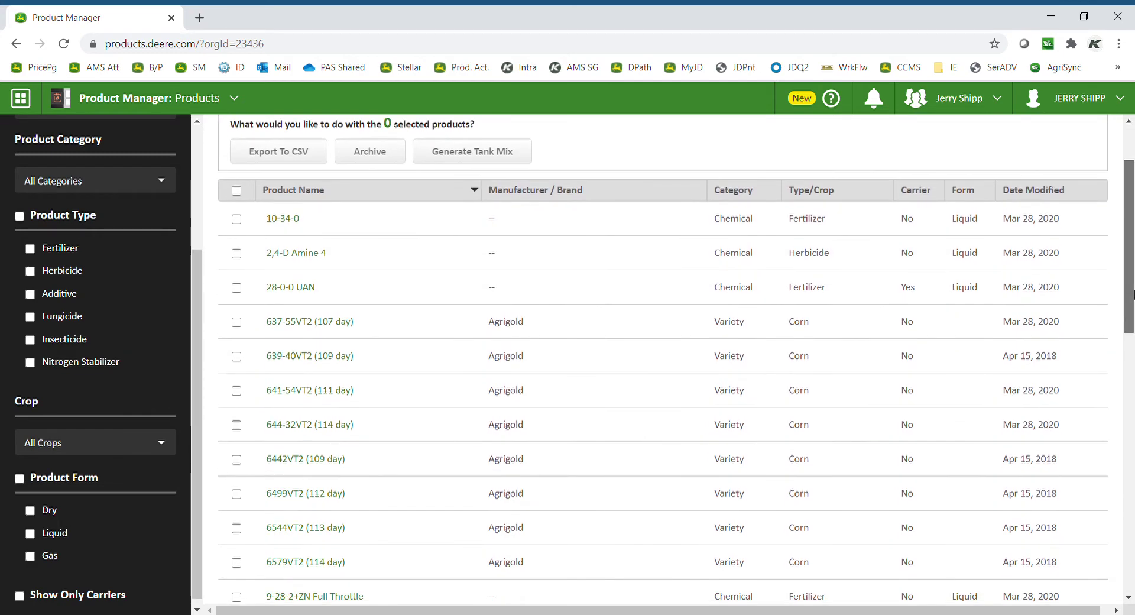
pyautogui.click(30, 533)
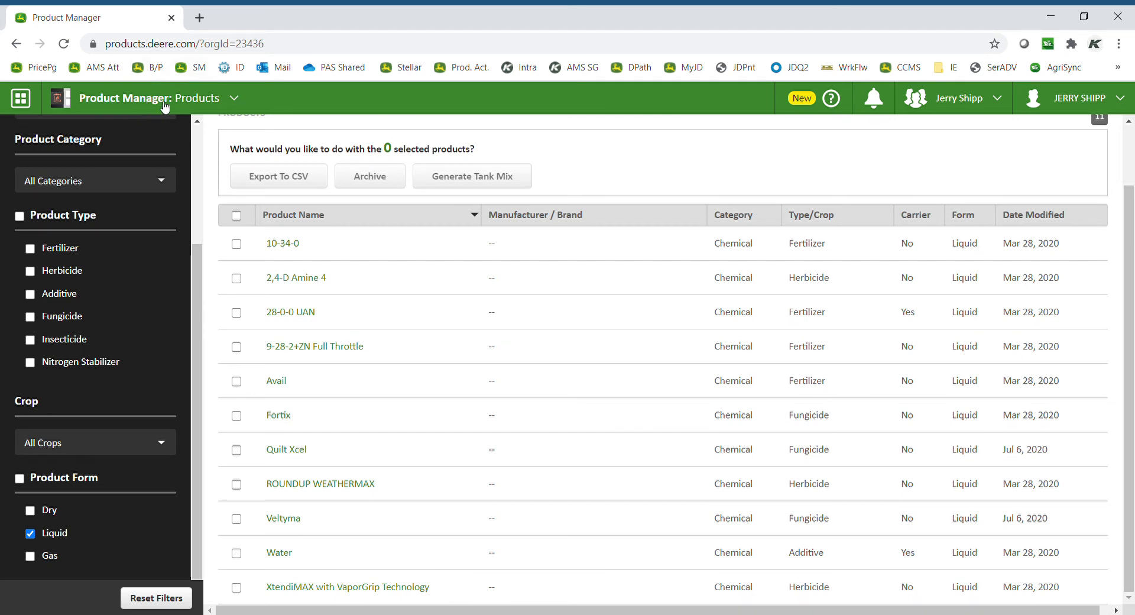
# Step: Switch to the Tank Mixes view and open the 2020 Burndown mix
pyautogui.click(218, 105)
pyautogui.click(72, 191)
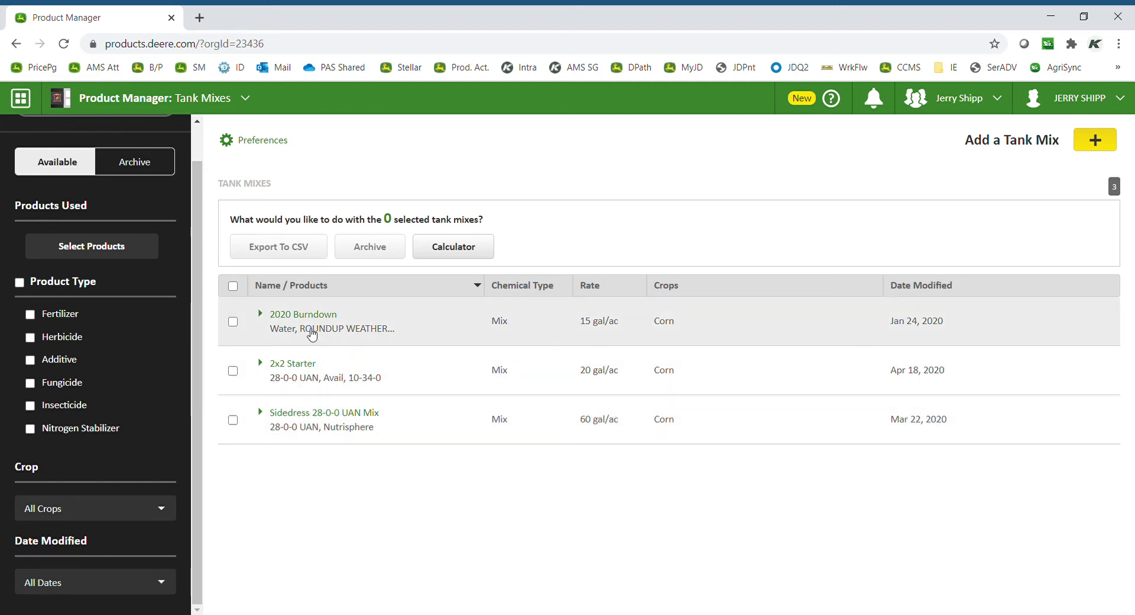
pyautogui.click(300, 313)
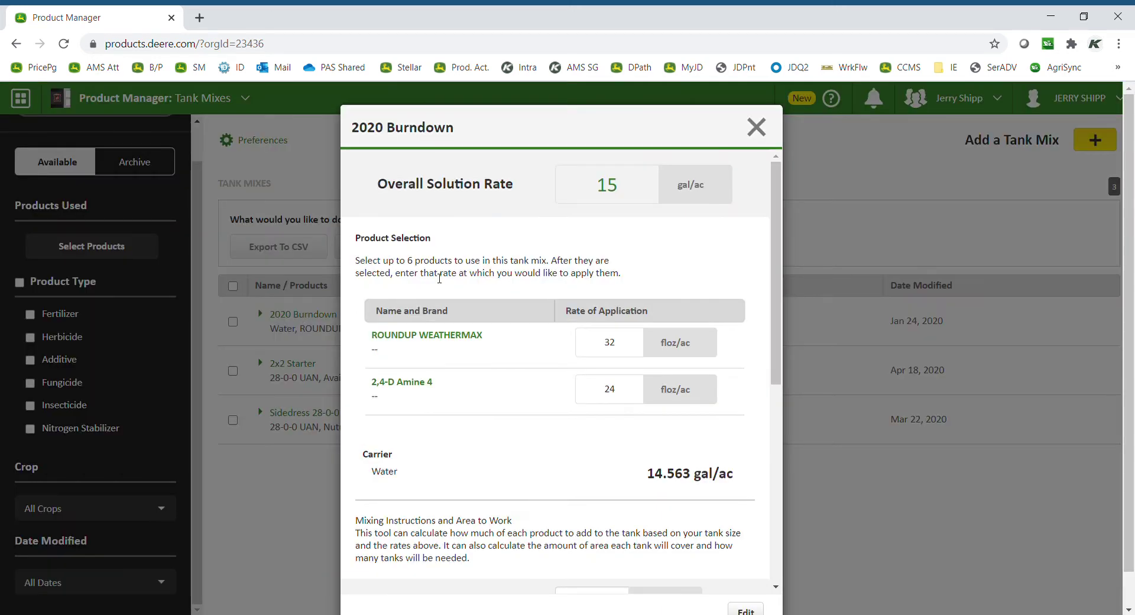
pyautogui.scroll(-1, 1134, 268)
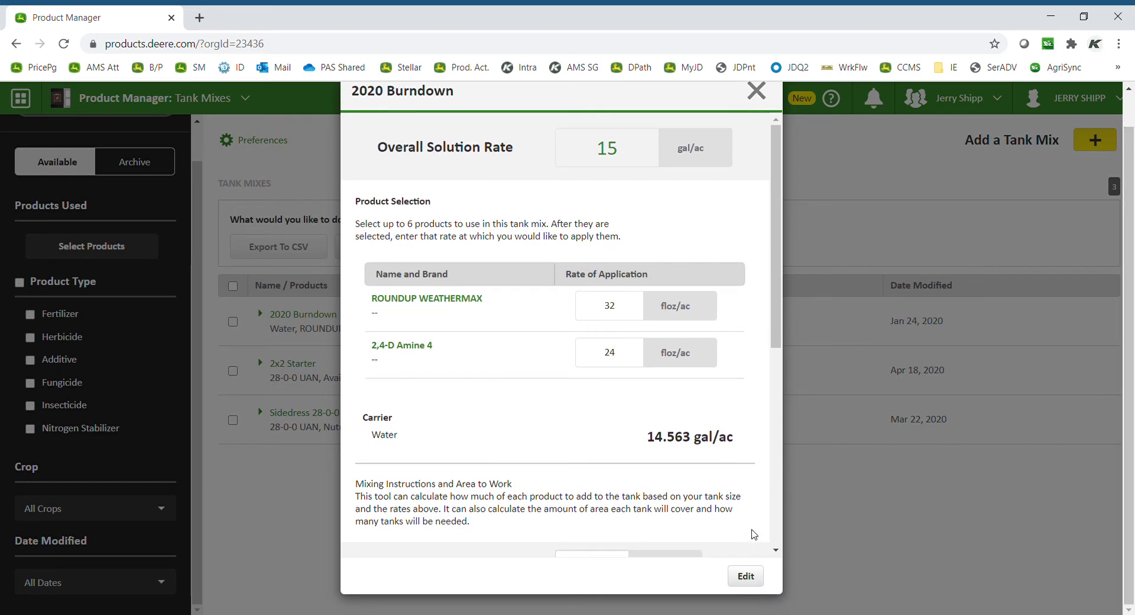
# Step: Edit 2020 Burndown, reviewing the ROUNDUP WEATHERMAX rate and the 15-tank calculator
pyautogui.click(753, 576)
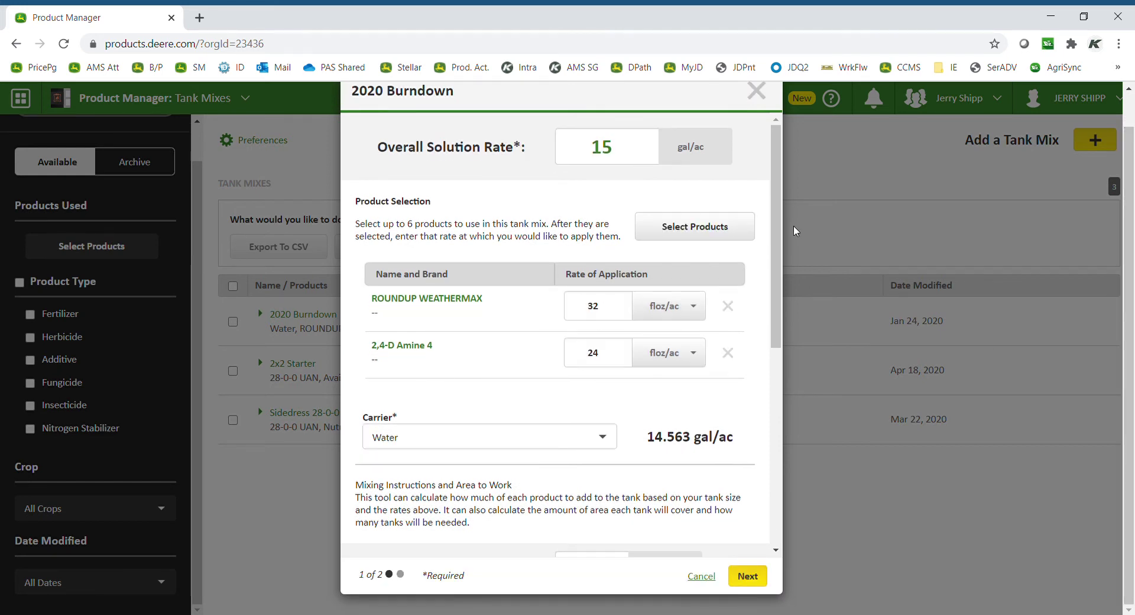
pyautogui.scroll(1, 1134, 229)
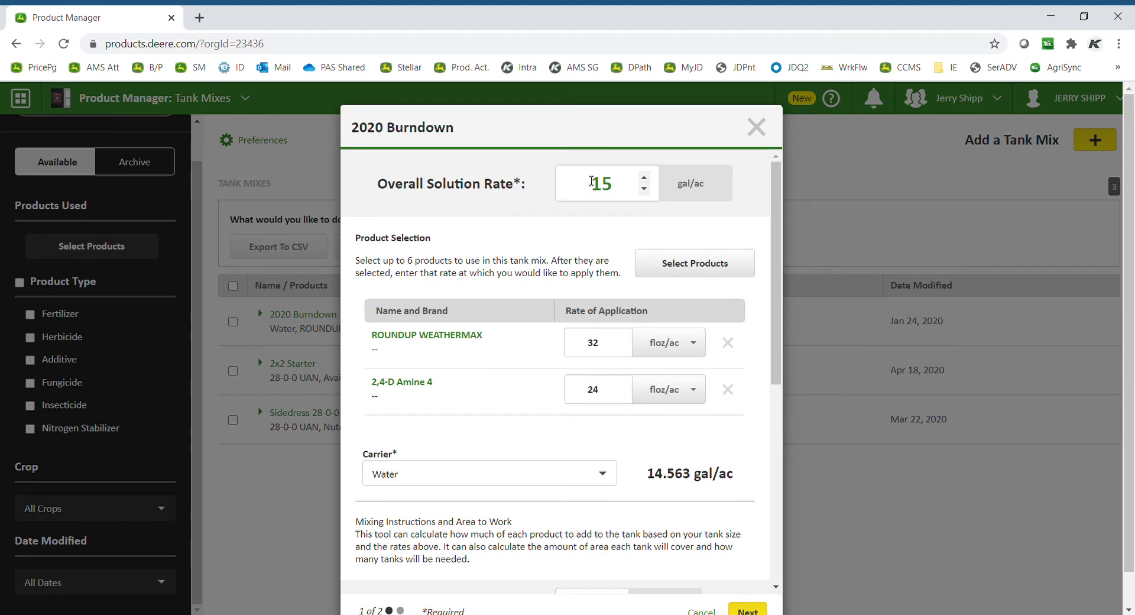
pyautogui.moveTo(596, 307)
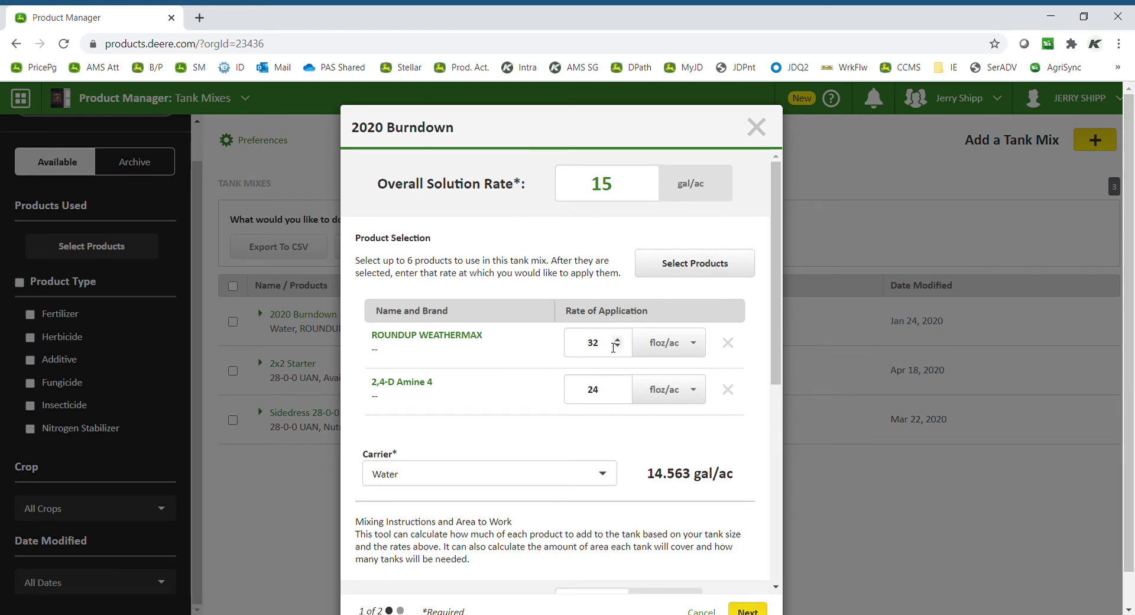
pyautogui.moveTo(614, 348); pyautogui.dragTo(585, 348)
pyautogui.moveTo(777, 296); pyautogui.dragTo(801, 492)
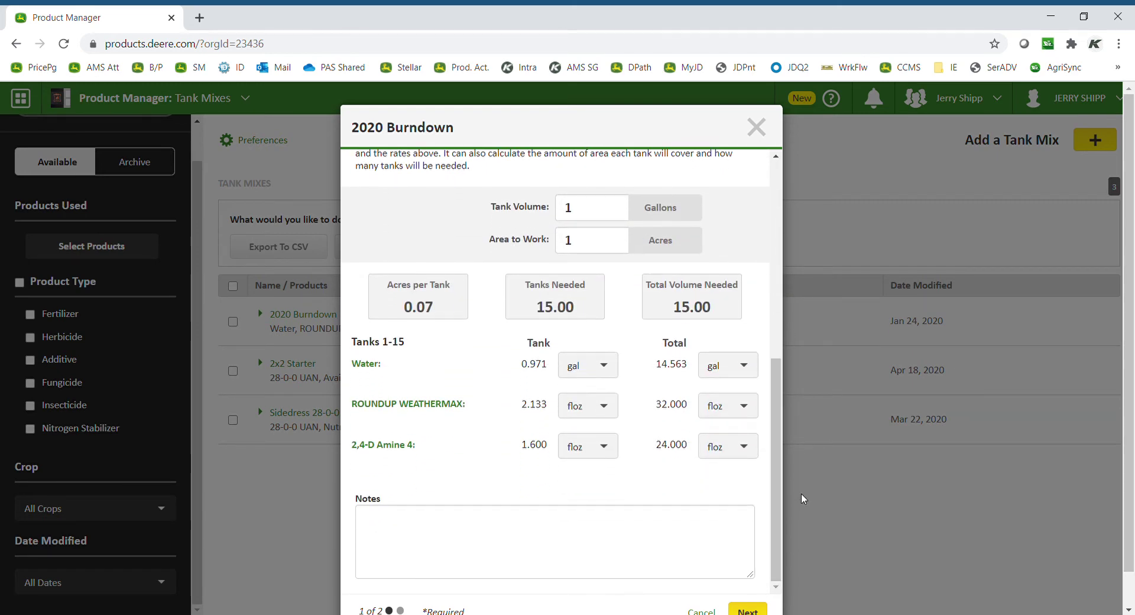
# Step: Check the target crops and save 2020 Burndown, updating its modified date to Jul 6, 2020
pyautogui.click(760, 610)
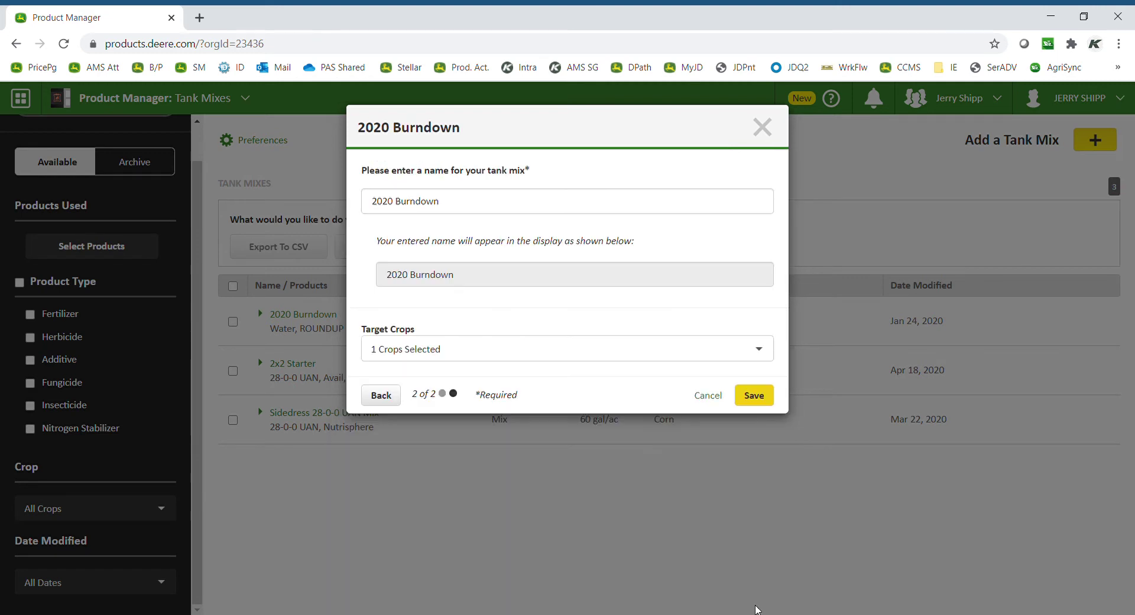
pyautogui.click(473, 354)
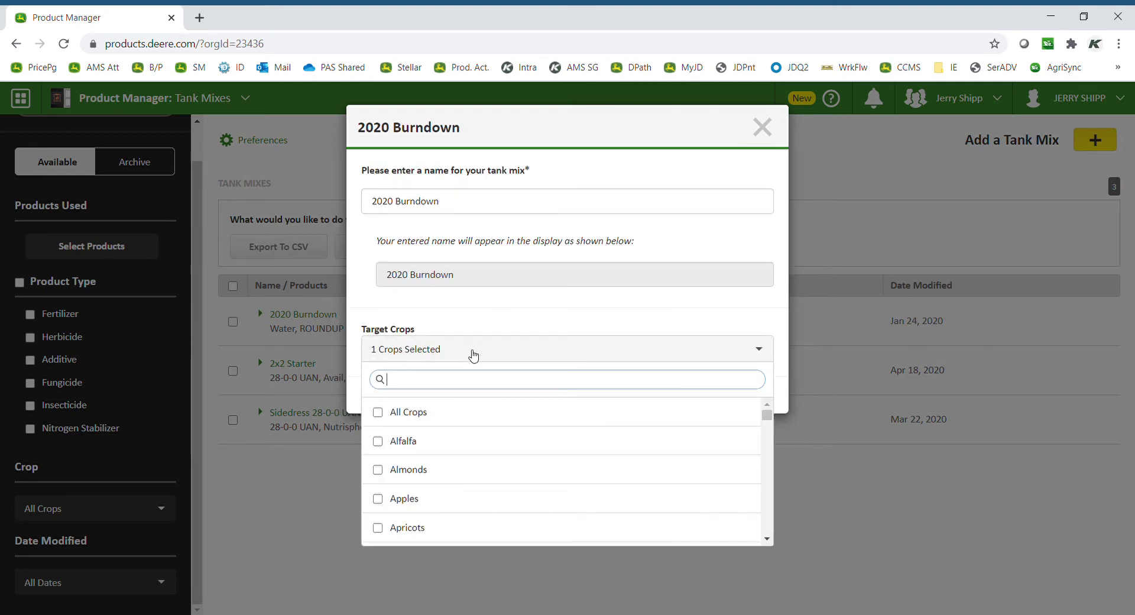
pyautogui.click(473, 353)
pyautogui.click(471, 203)
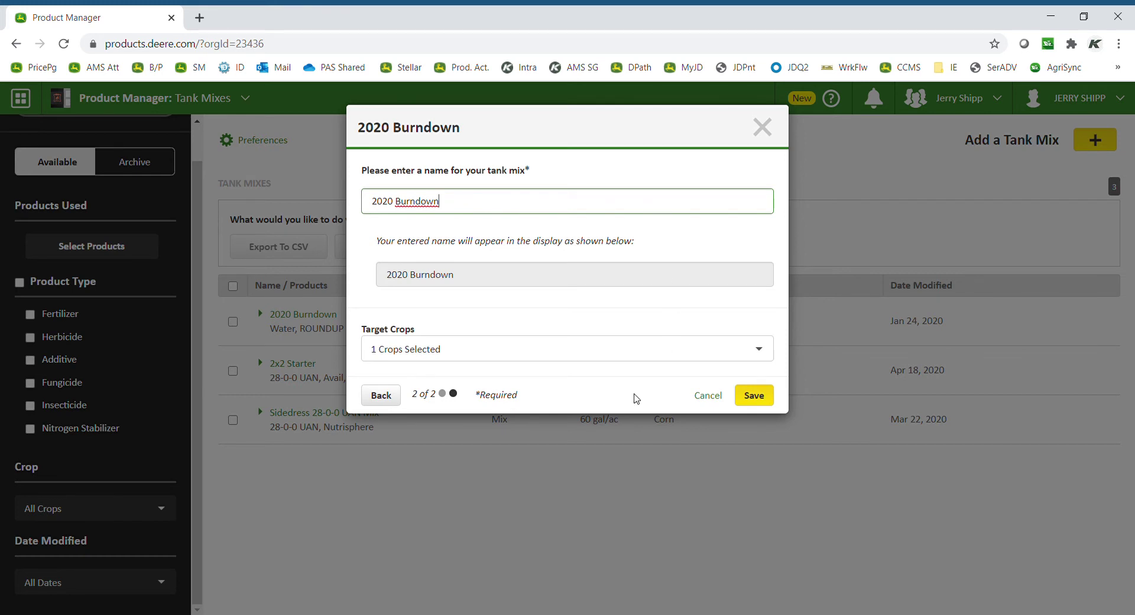
pyautogui.click(760, 400)
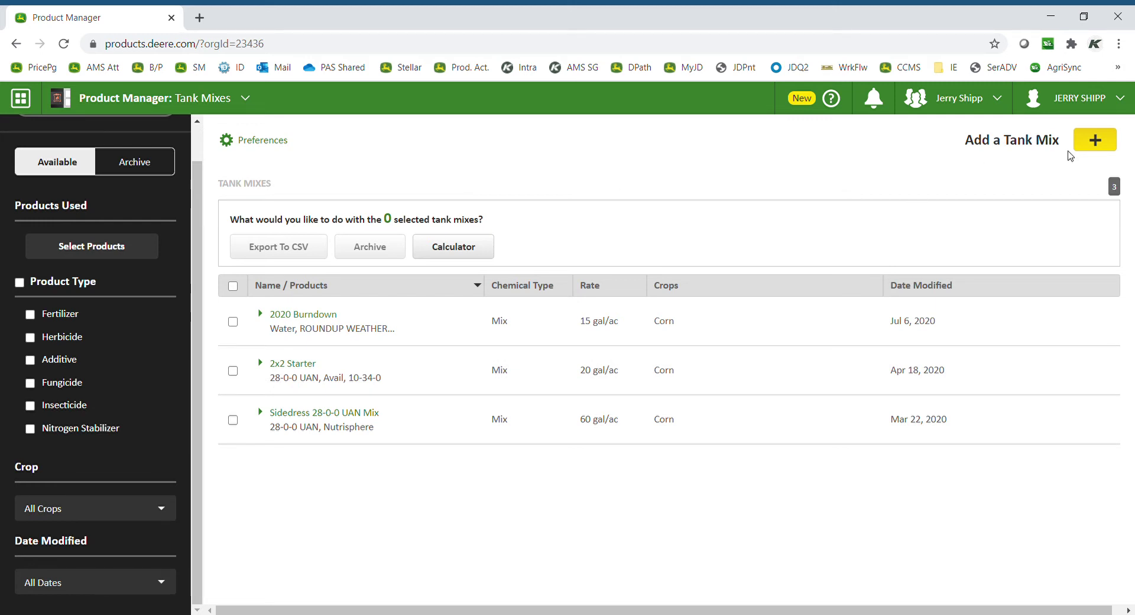
# Step: Begin a new tank mix from scratch with a 10 gal/ac overall solution rate
pyautogui.click(1112, 148)
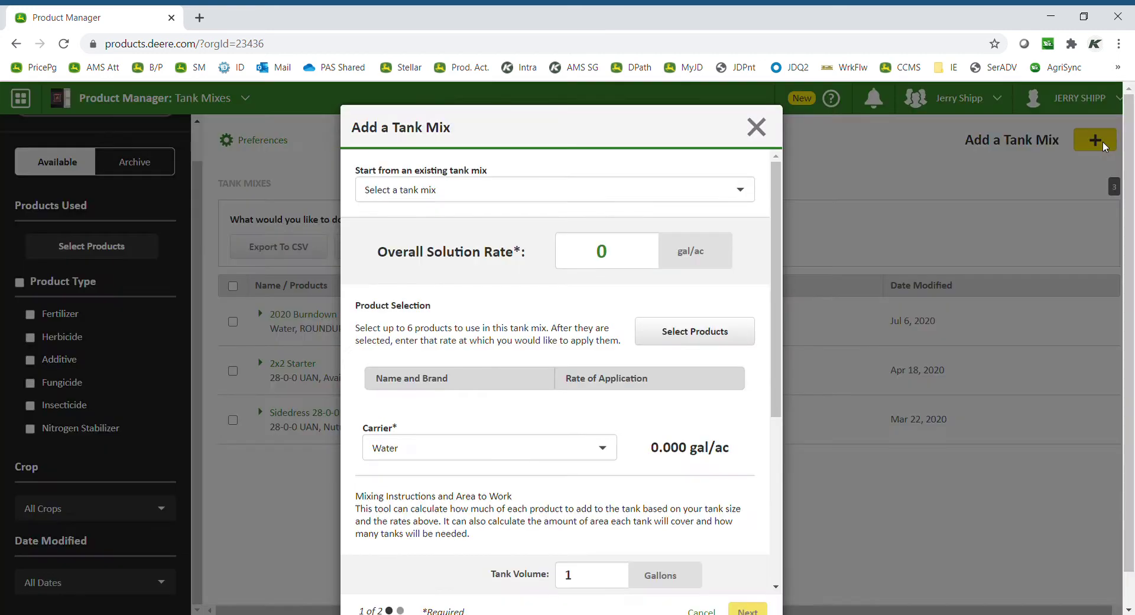
pyautogui.click(464, 195)
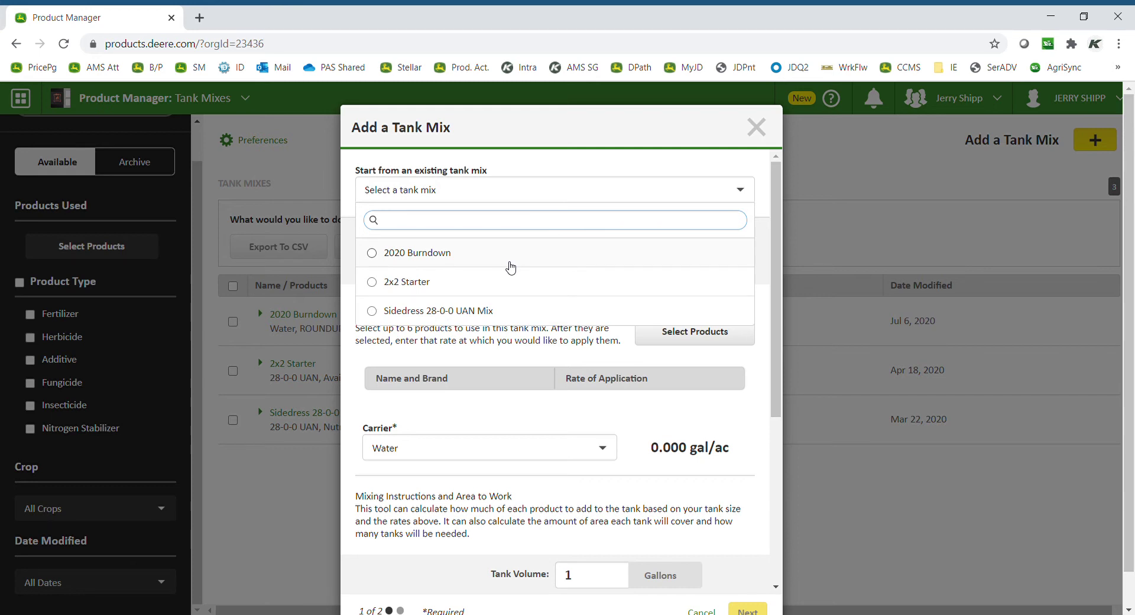
pyautogui.click(609, 170)
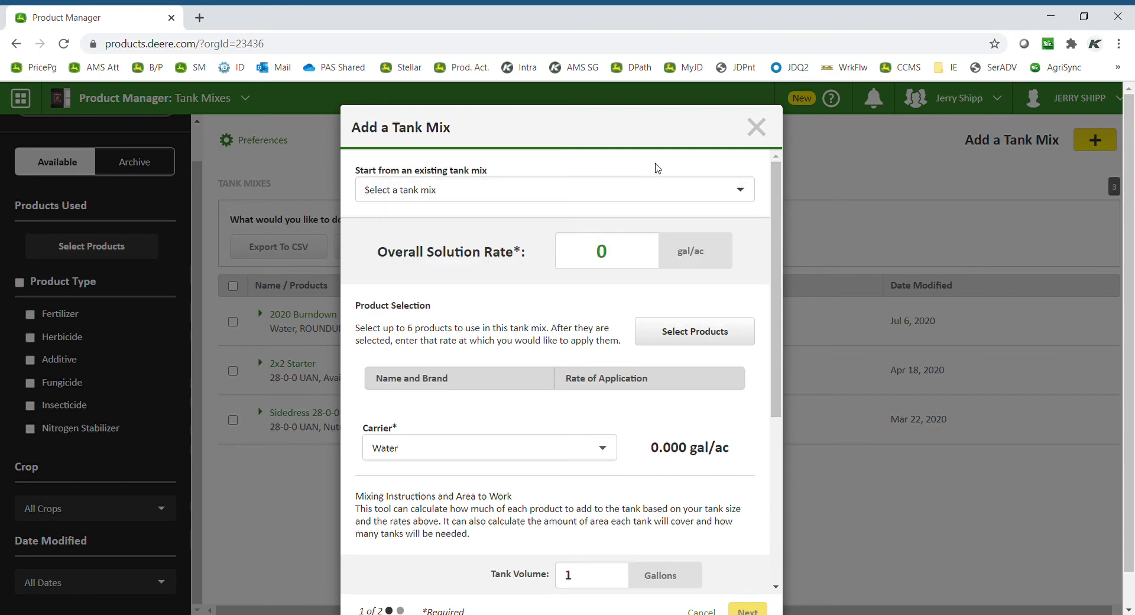
pyautogui.click(613, 254)
pyautogui.press('BackSpace')
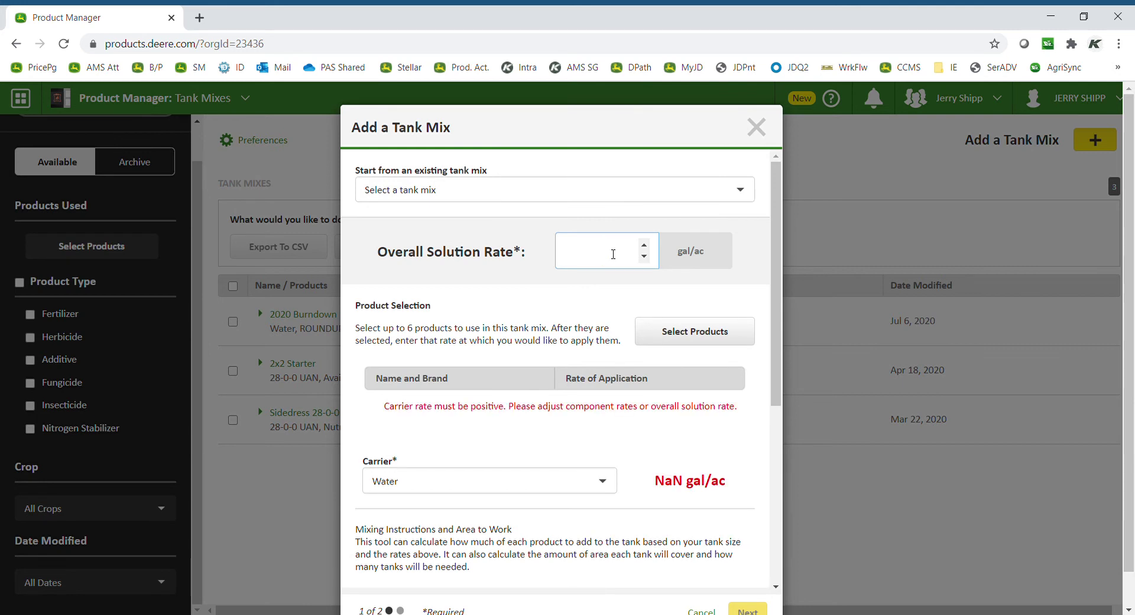
pyautogui.write('10')
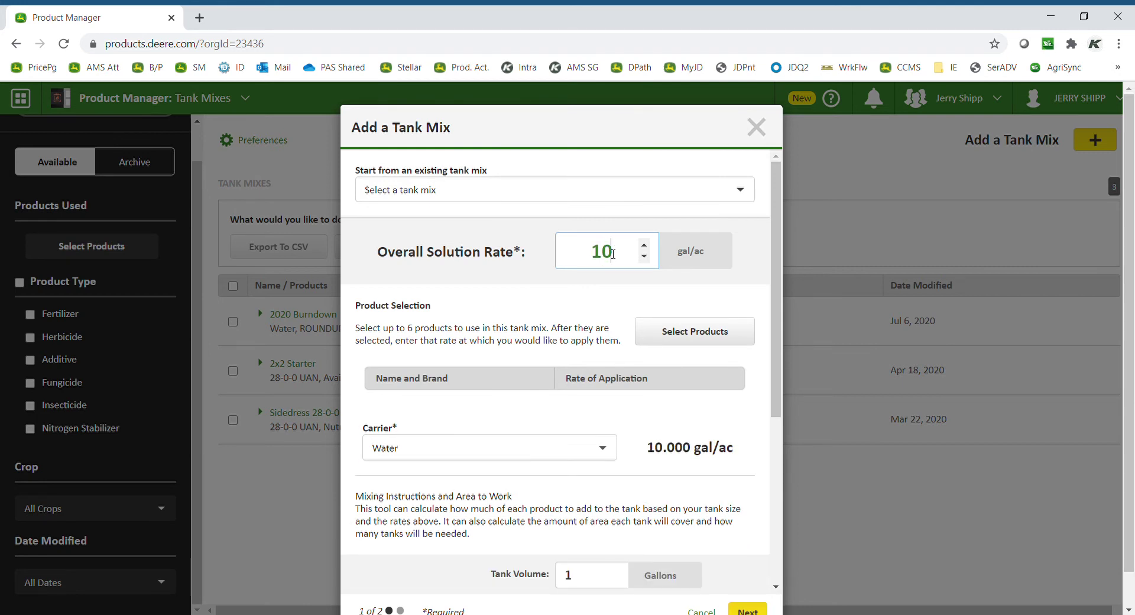
# Step: Keep Water as carrier and pick ROUNDUP WEATHERMAX and XtendiMAX with VaporGrip Technology
pyautogui.click(603, 451)
pyautogui.click(399, 511)
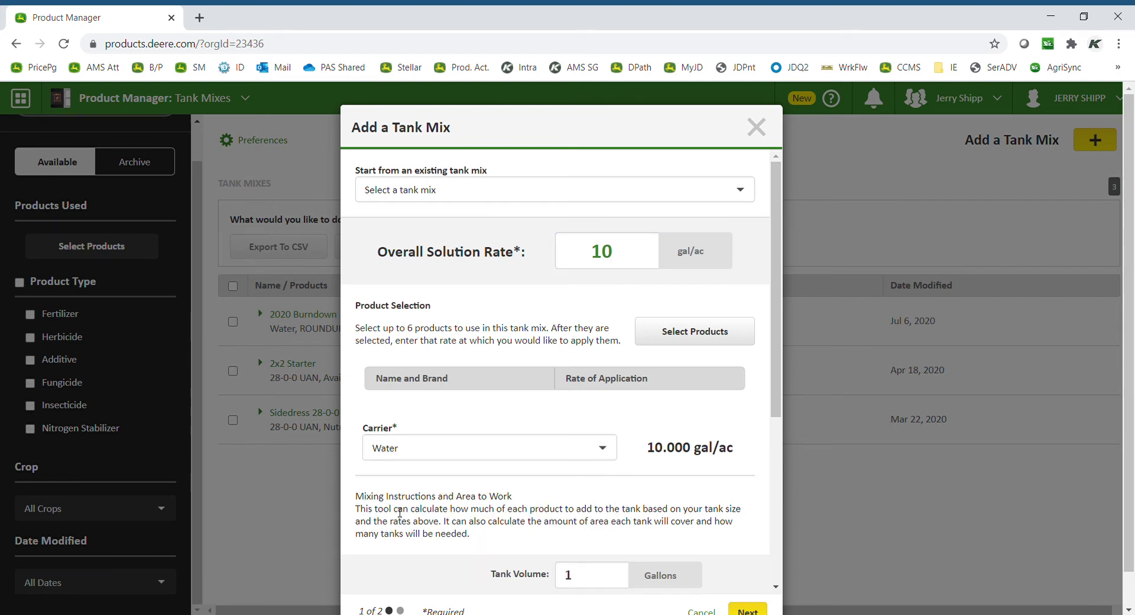
pyautogui.click(703, 334)
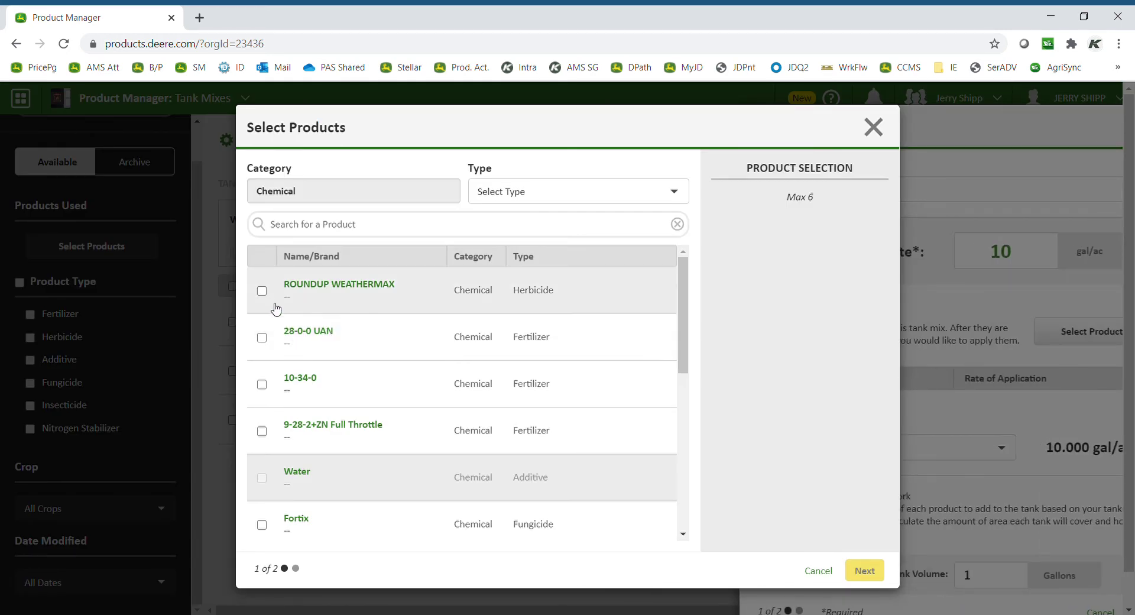
pyautogui.click(262, 291)
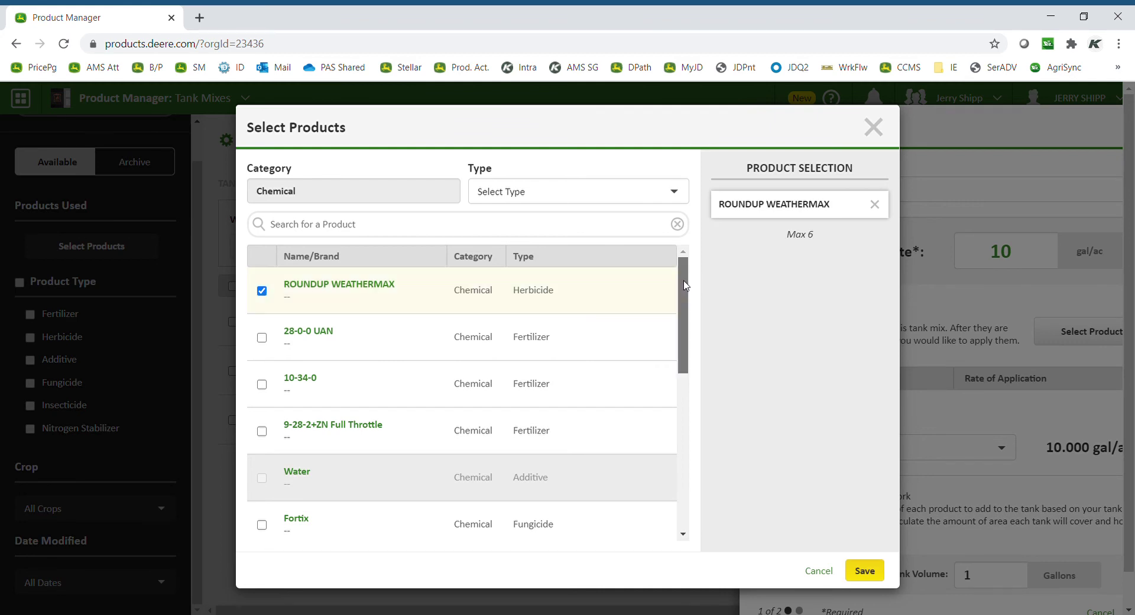
pyautogui.moveTo(684, 282)
pyautogui.mouseDown()
pyautogui.moveTo(713, 441)
pyautogui.moveTo(729, 392)
pyautogui.mouseUp()
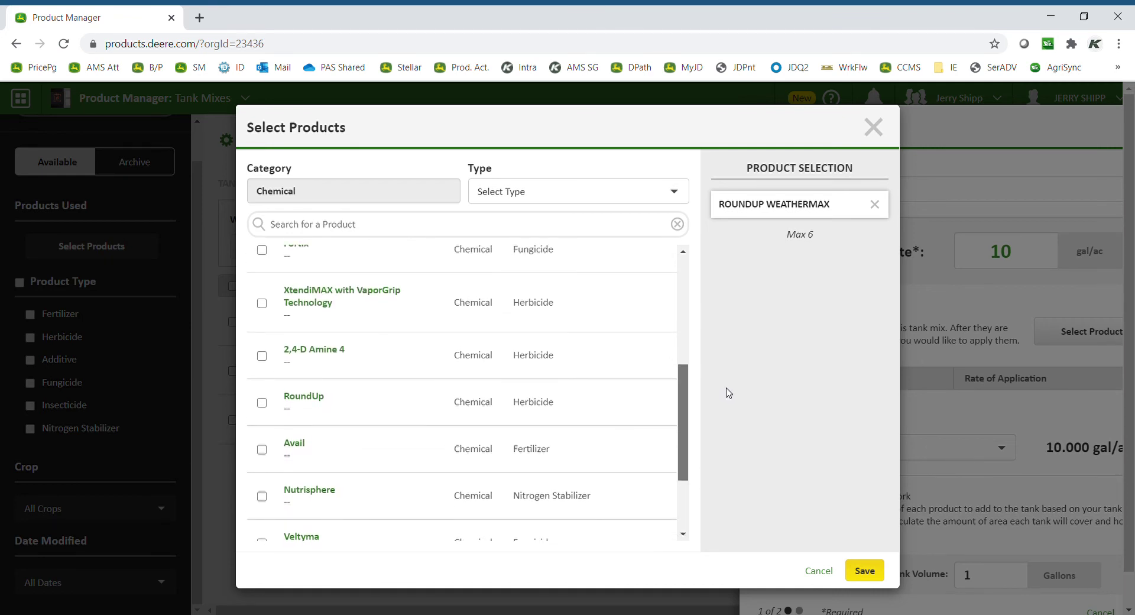
pyautogui.click(263, 304)
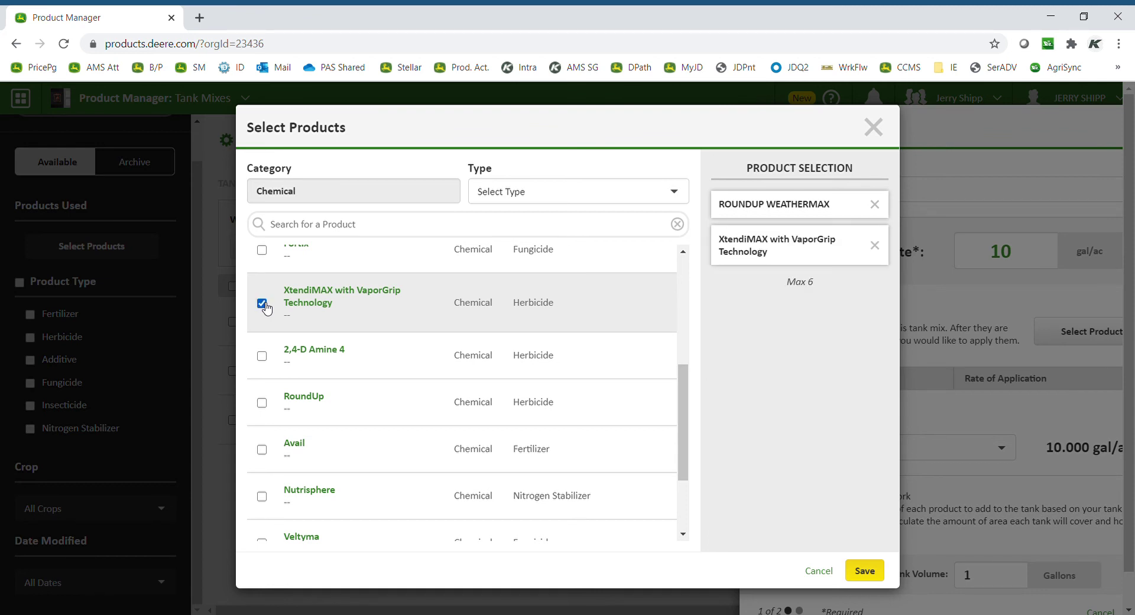
# Step: Confirm the two products and set both rate units to floz/ac
pyautogui.click(865, 572)
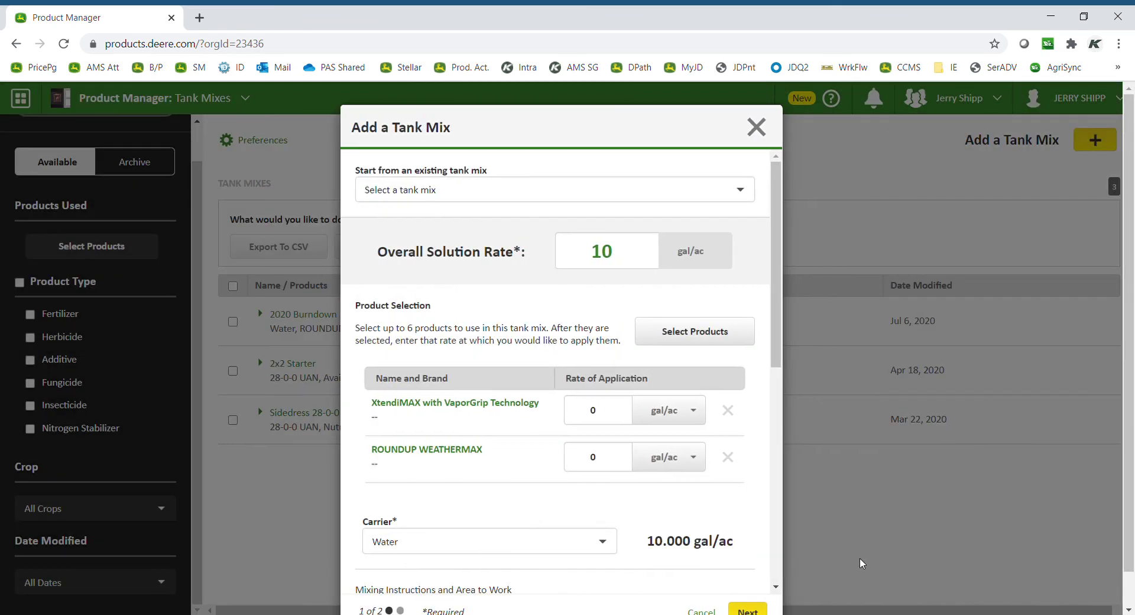
pyautogui.moveTo(777, 323); pyautogui.dragTo(784, 359)
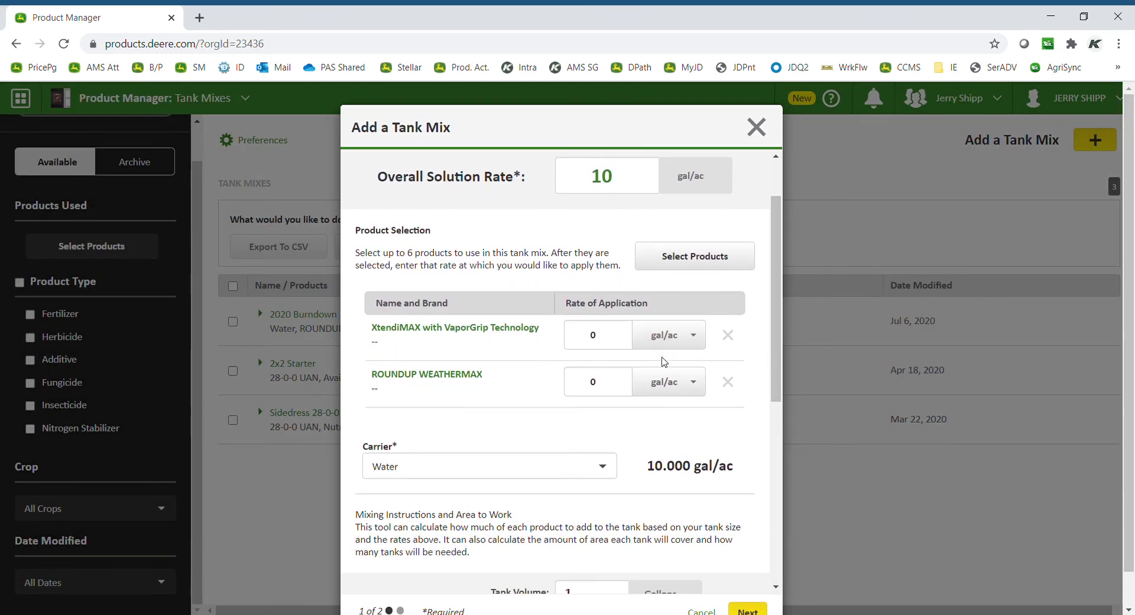
pyautogui.click(700, 335)
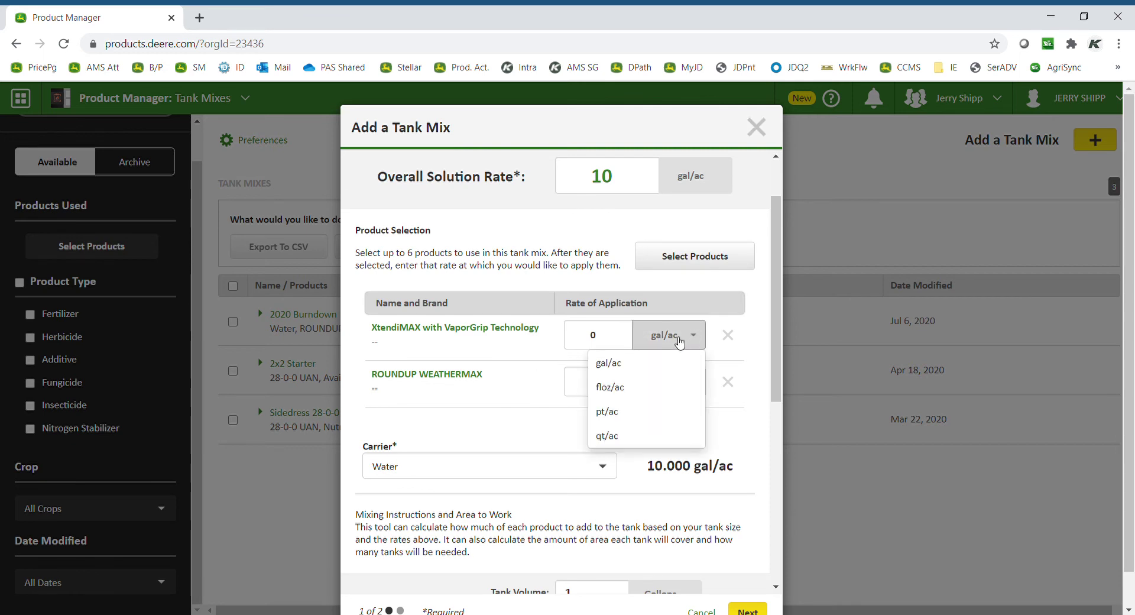
pyautogui.click(605, 388)
pyautogui.click(670, 381)
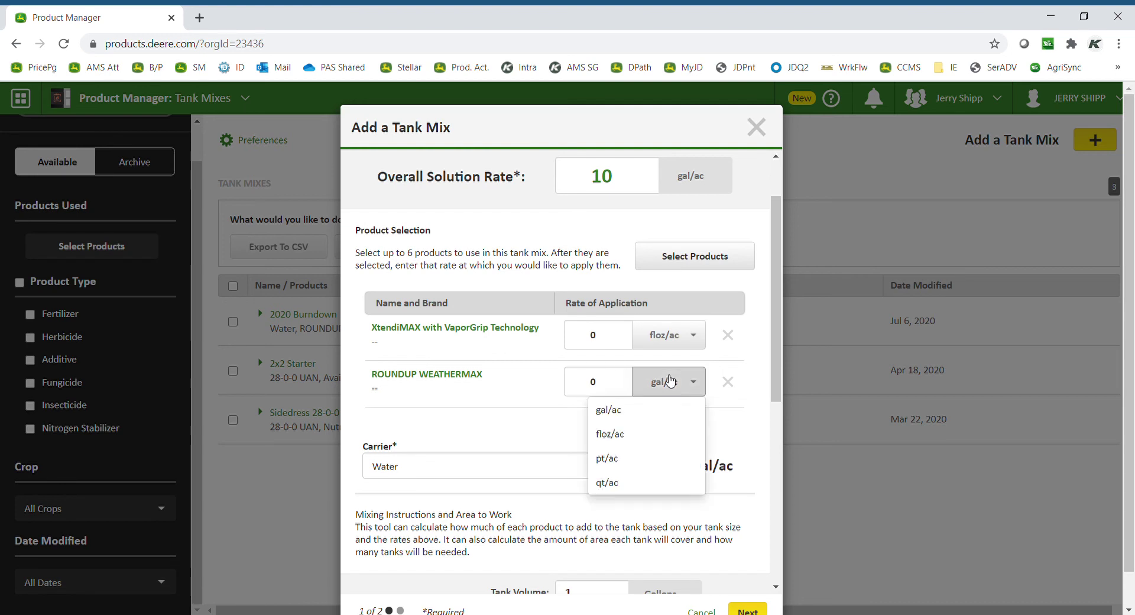
pyautogui.click(619, 434)
pyautogui.moveTo(598, 334)
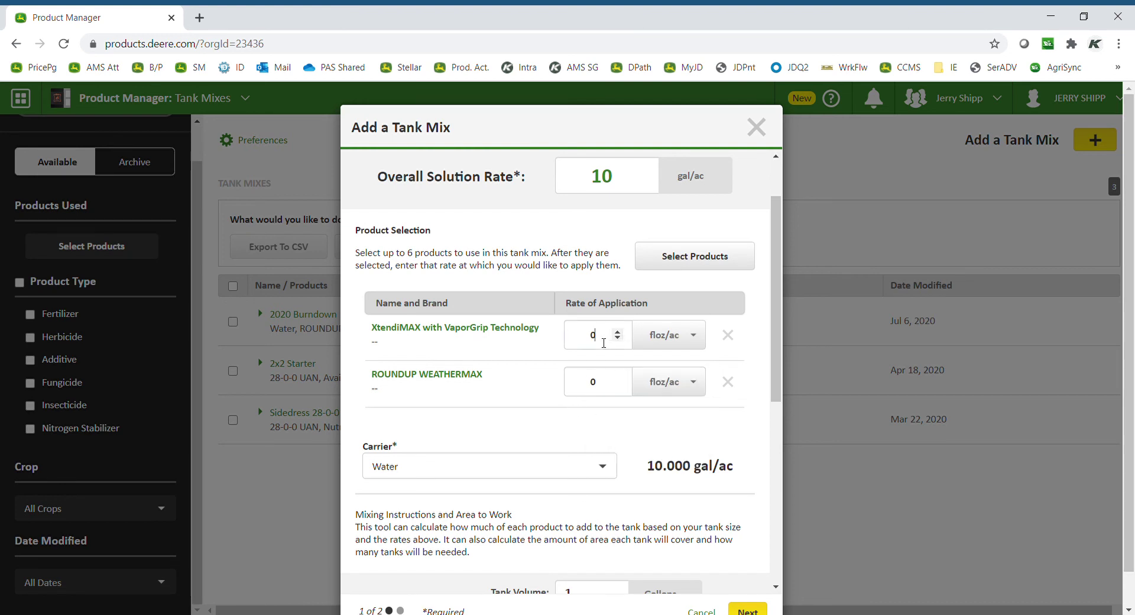
# Step: Enter rates of 32 floz/ac for XtendiMAX and 28 floz/ac for ROUNDUP WEATHERMAX
pyautogui.click(604, 342)
pyautogui.press('BackSpace')
pyautogui.write('32')
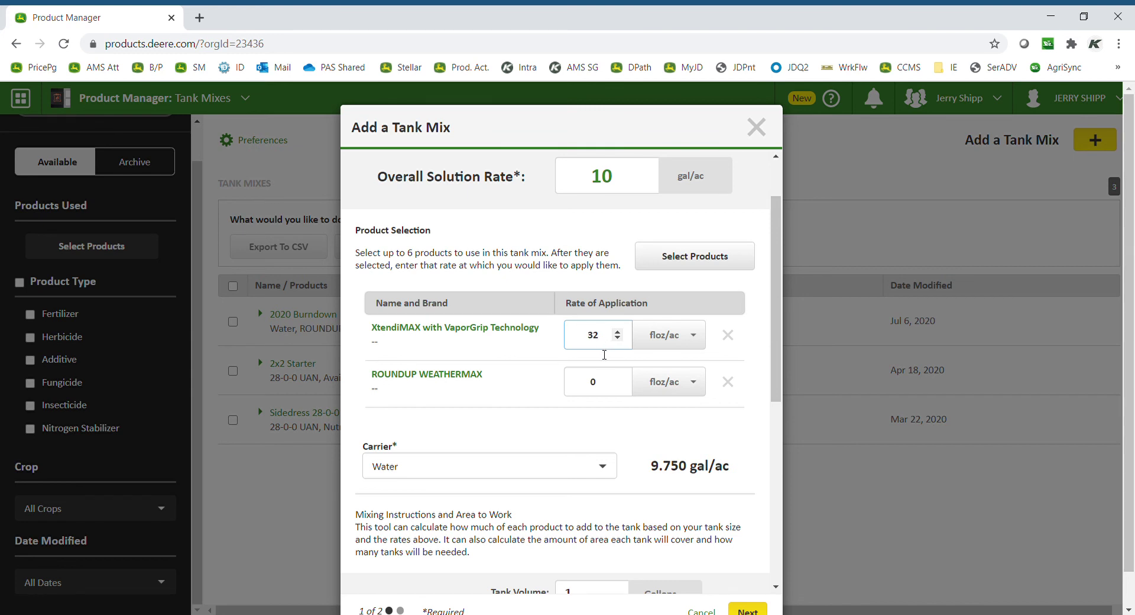
pyautogui.click(602, 384)
pyautogui.write('28')
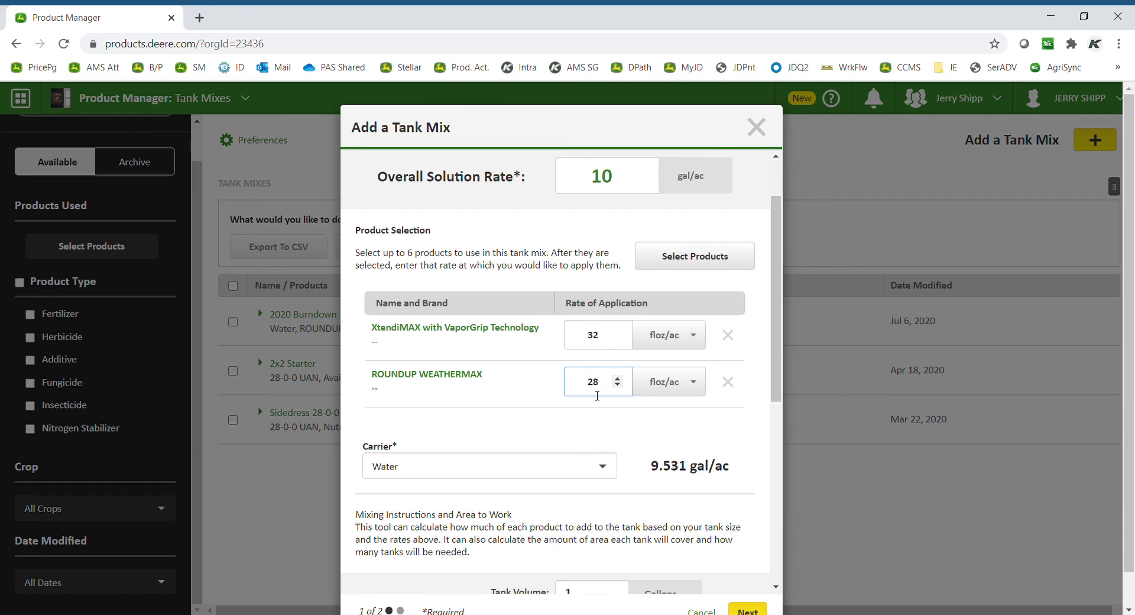
# Step: Enter a 1000-gallon tank volume and 1500 acres to work in the mixing calculator
pyautogui.moveTo(607, 175)
pyautogui.moveTo(776, 253); pyautogui.dragTo(810, 423)
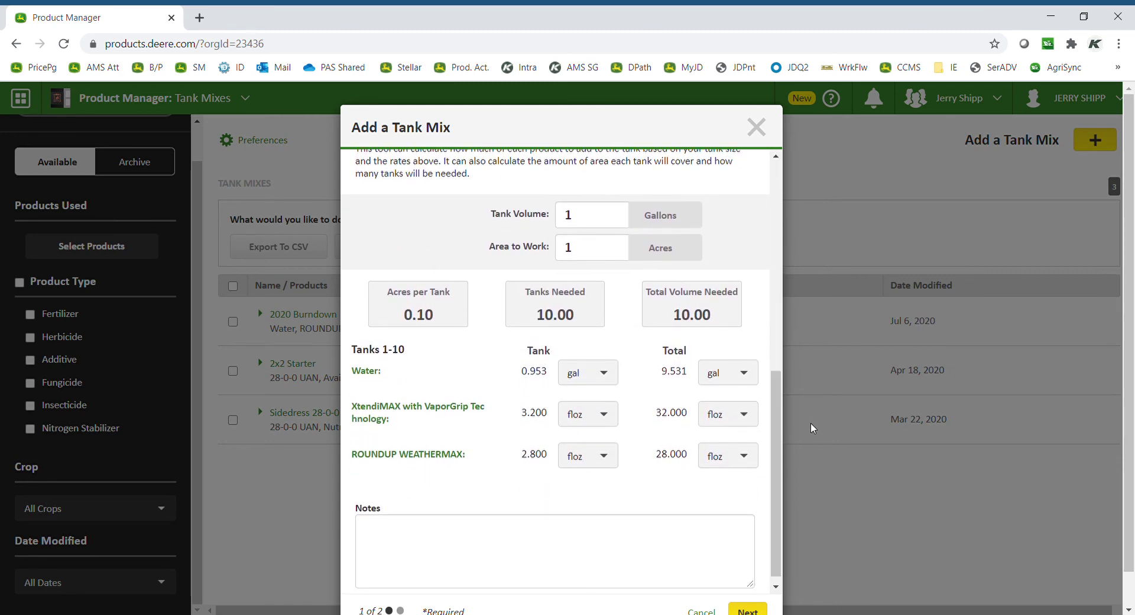
pyautogui.moveTo(591, 214)
pyautogui.click(597, 224)
pyautogui.write('000')
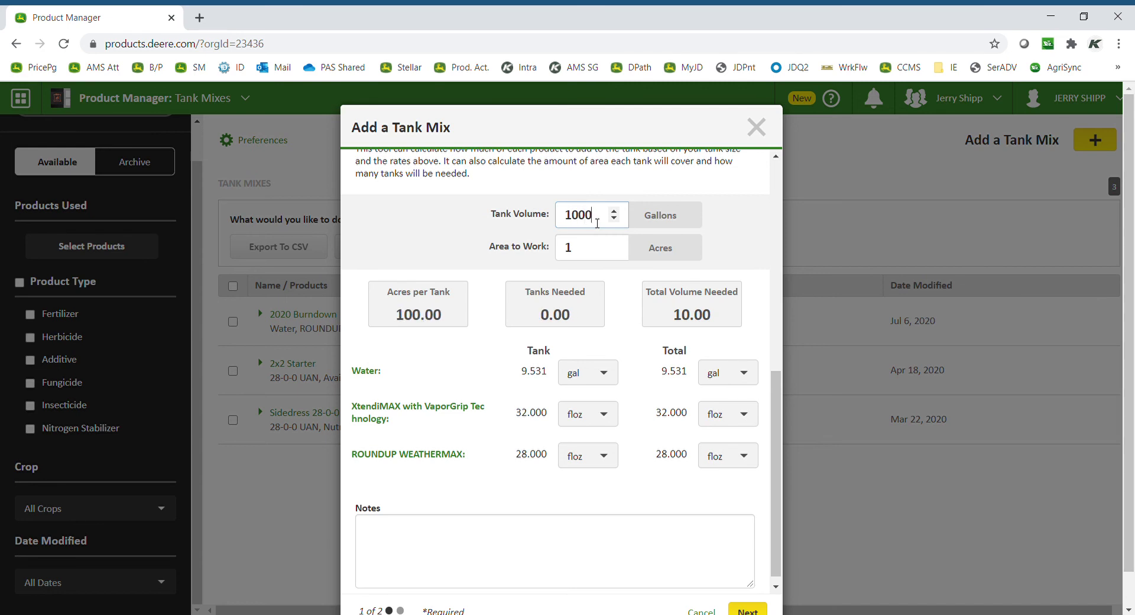
pyautogui.click(589, 254)
pyautogui.press('BackSpace')
pyautogui.write('15')
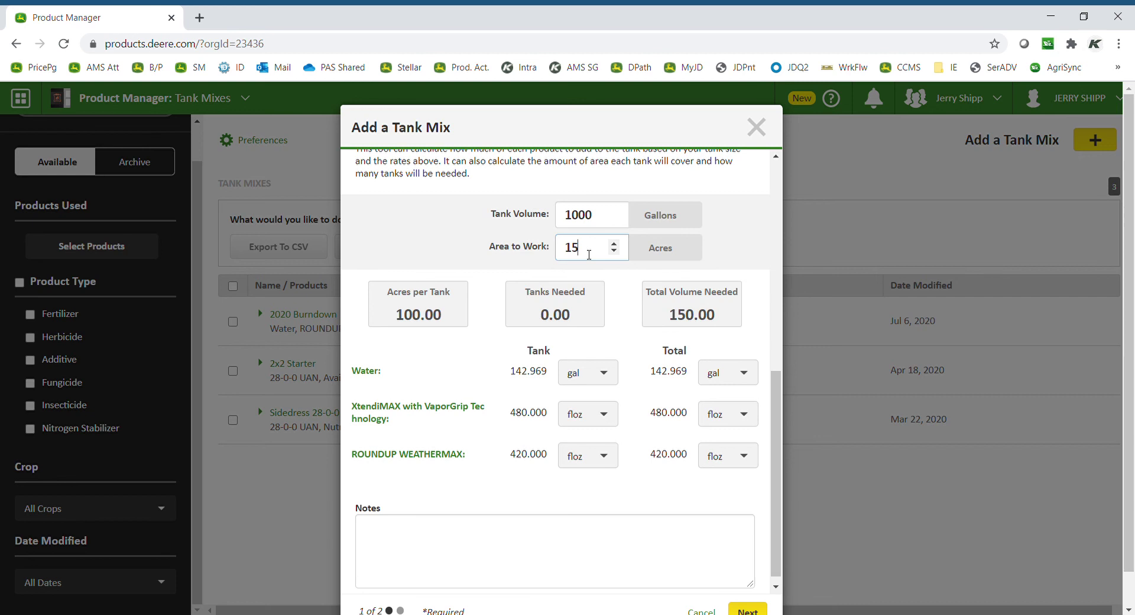
pyautogui.write('00')
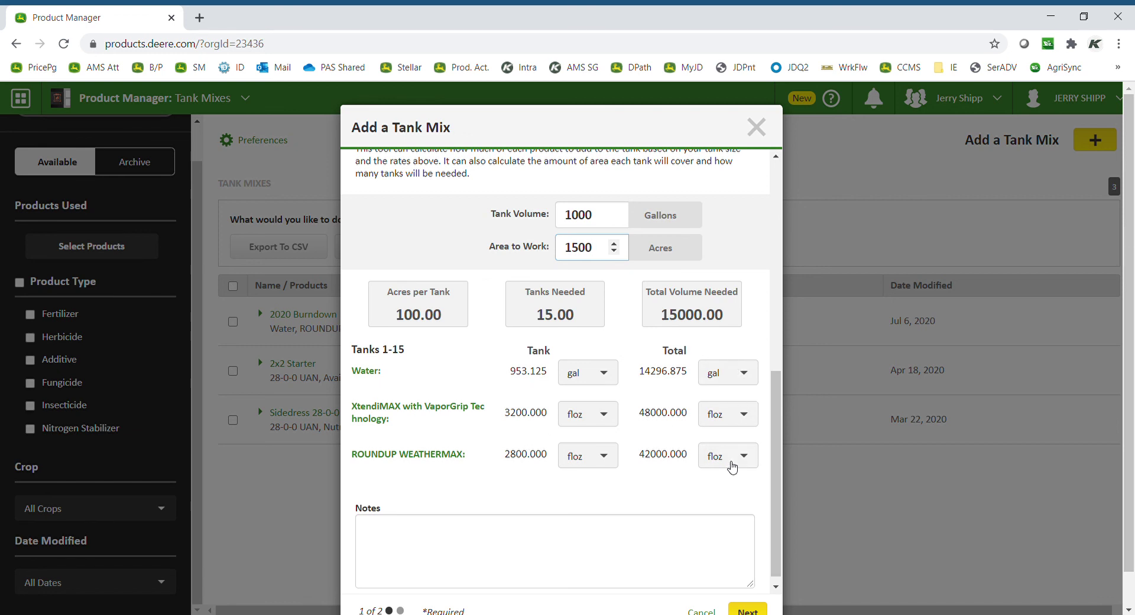
# Step: Show both herbicides' per-tank and total amounts in gallons and advance to naming
pyautogui.click(591, 421)
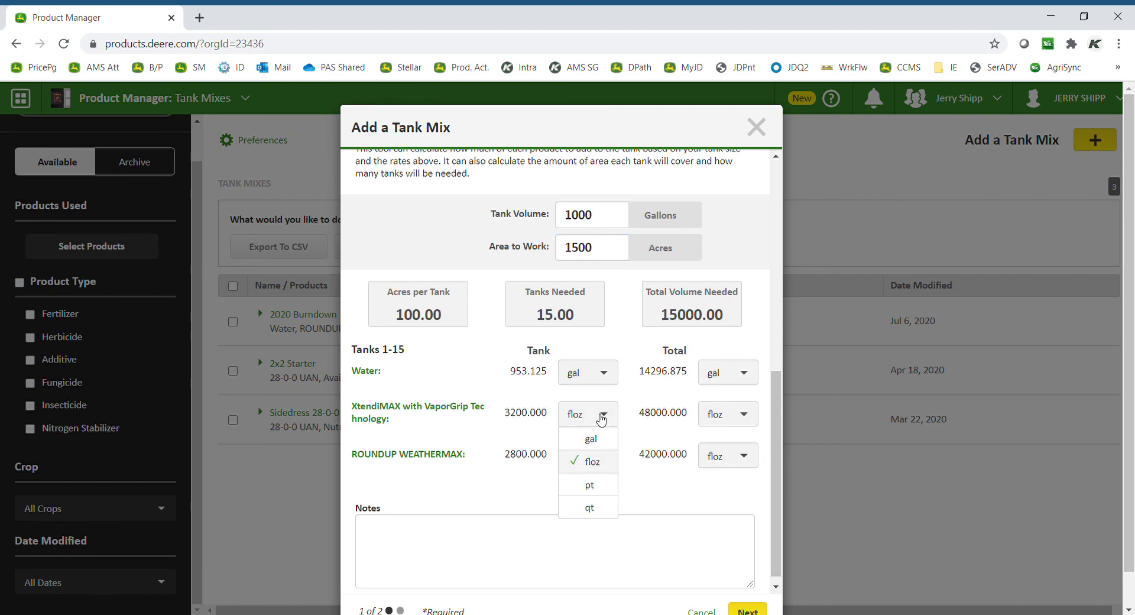
pyautogui.click(601, 439)
pyautogui.click(598, 456)
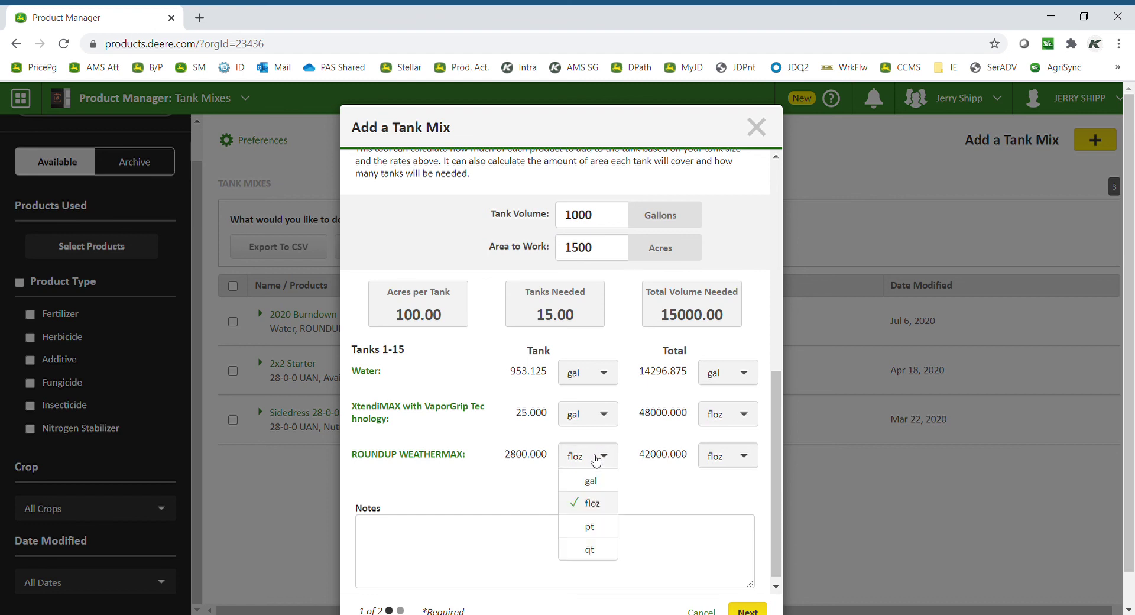
pyautogui.click(590, 482)
pyautogui.click(746, 414)
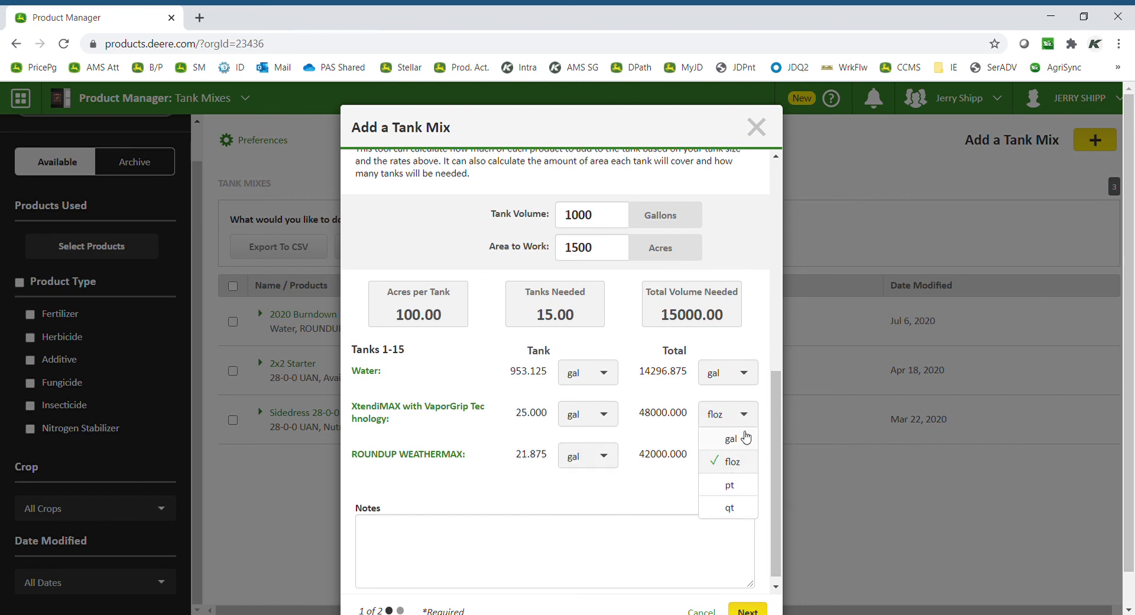
pyautogui.click(742, 438)
pyautogui.click(743, 457)
pyautogui.click(742, 480)
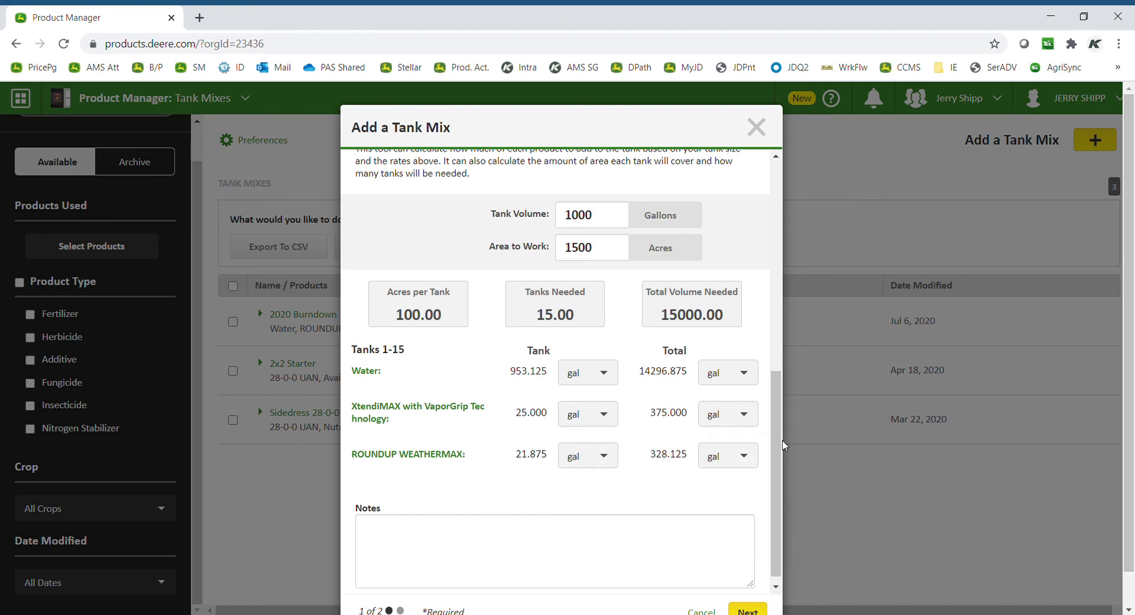
pyautogui.scroll(-1, 778, 445)
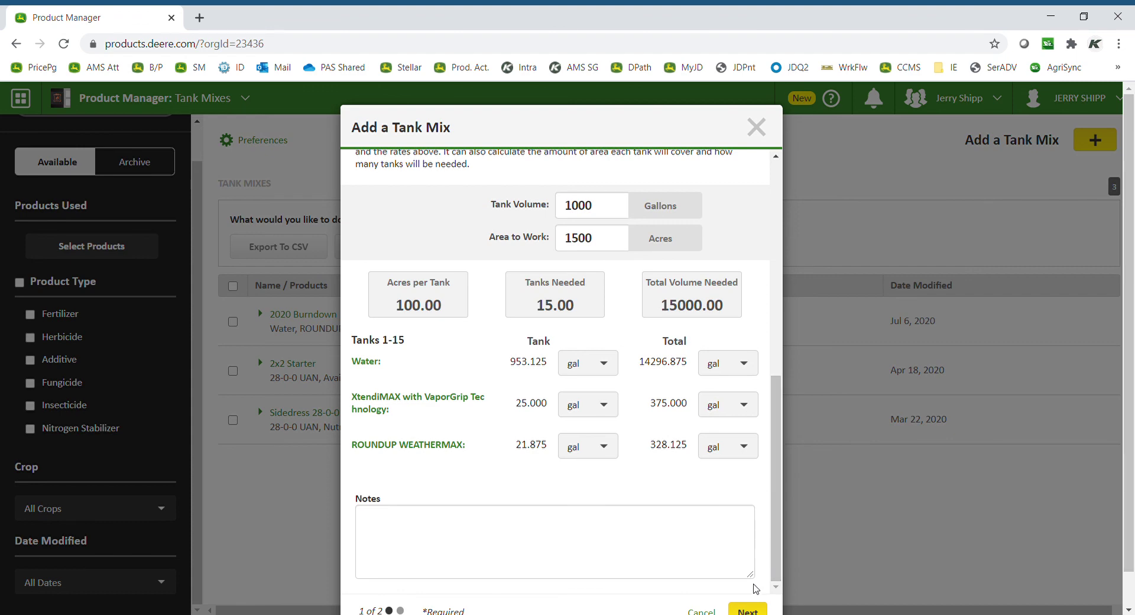
pyautogui.click(757, 610)
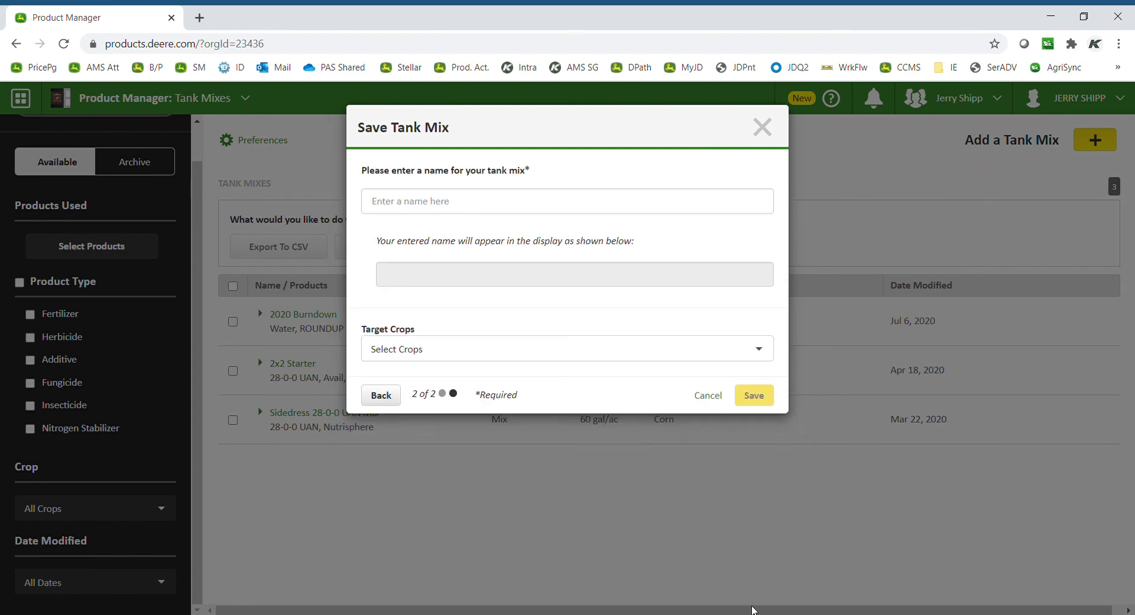
# Step: Name the mix '2020 Post Application', set Soybeans as target crop, and save it
pyautogui.click(449, 210)
pyautogui.write('2020')
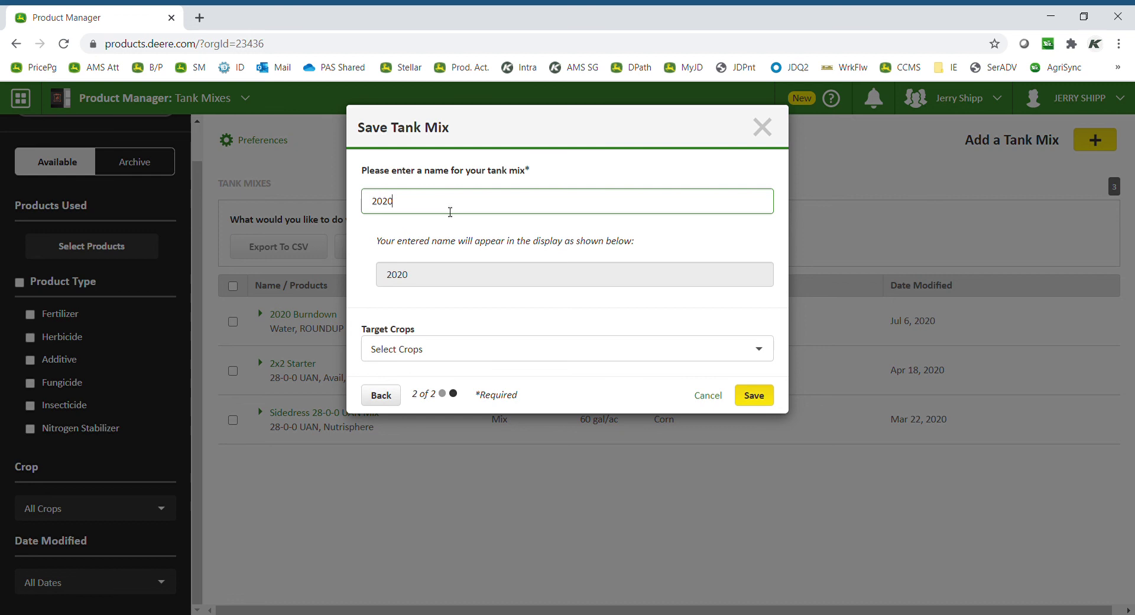
pyautogui.write(' Post A')
pyautogui.write('pplication')
pyautogui.click(436, 350)
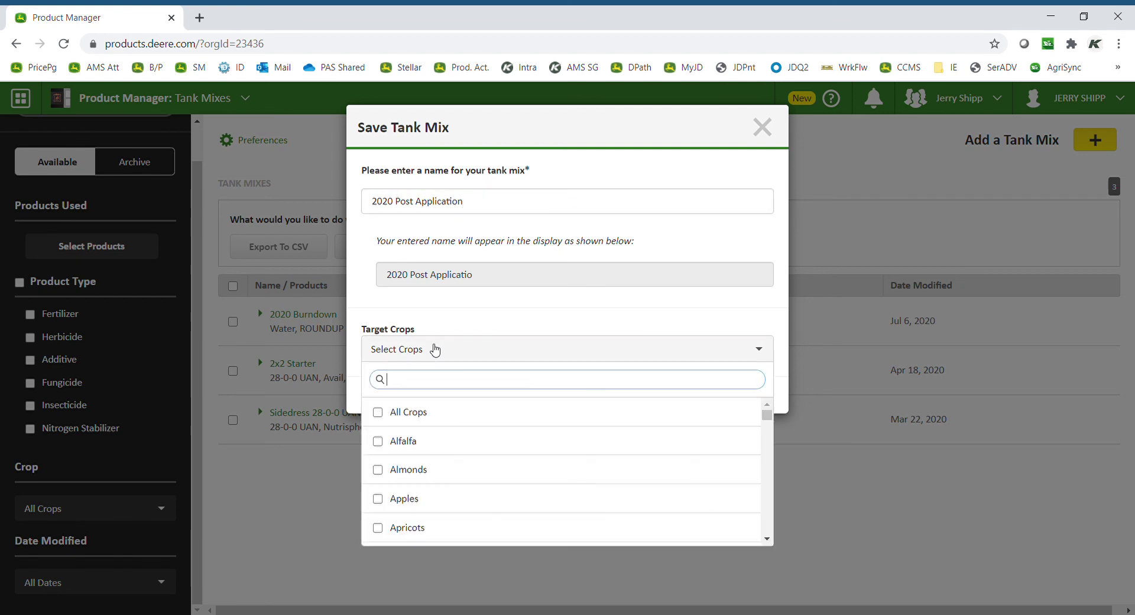
pyautogui.write('soyb')
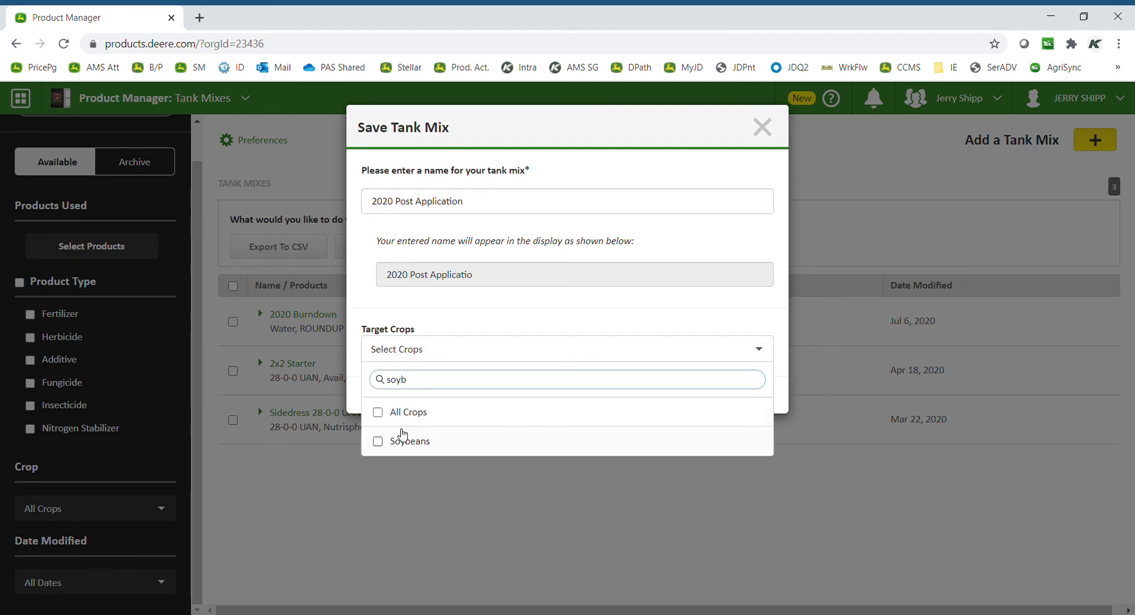
pyautogui.click(405, 443)
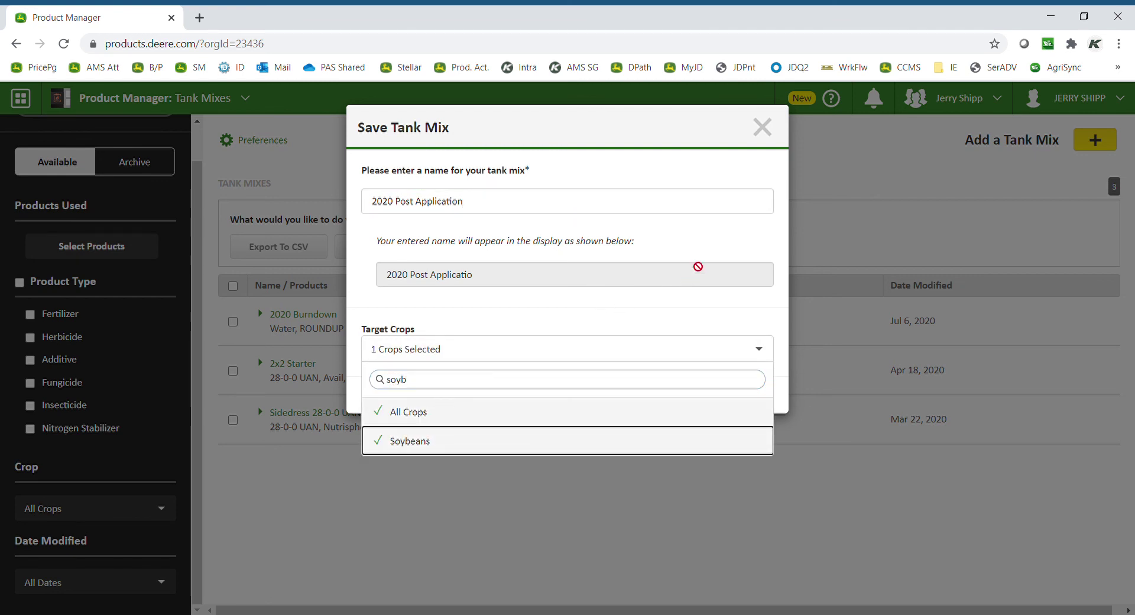
pyautogui.click(718, 244)
pyautogui.click(755, 395)
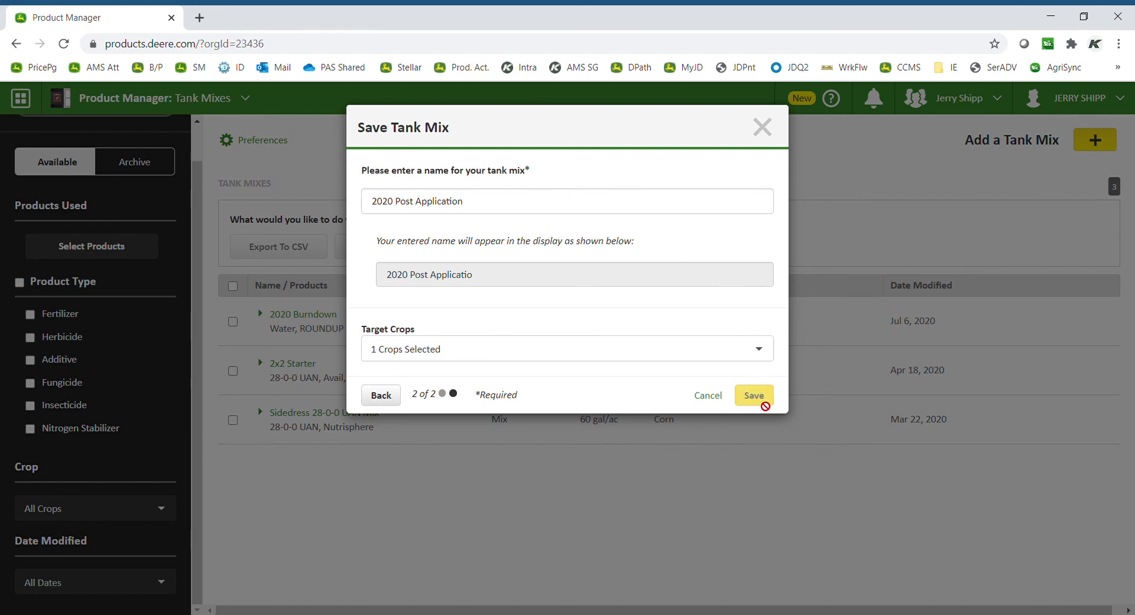